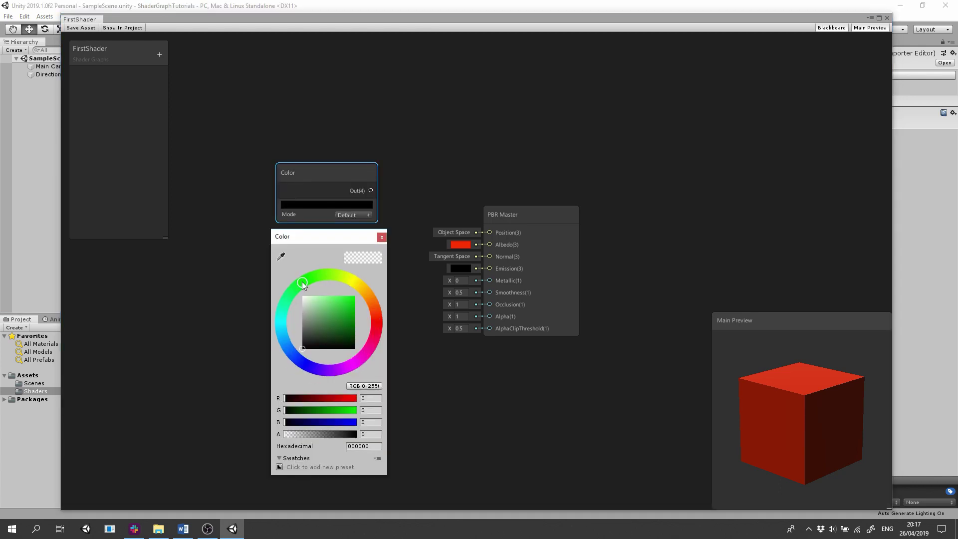
Preview a green Color node wired into Albedo, switched to HDR with lowered intensity
drag(322, 307, 355, 298)
drag(370, 190, 490, 244)
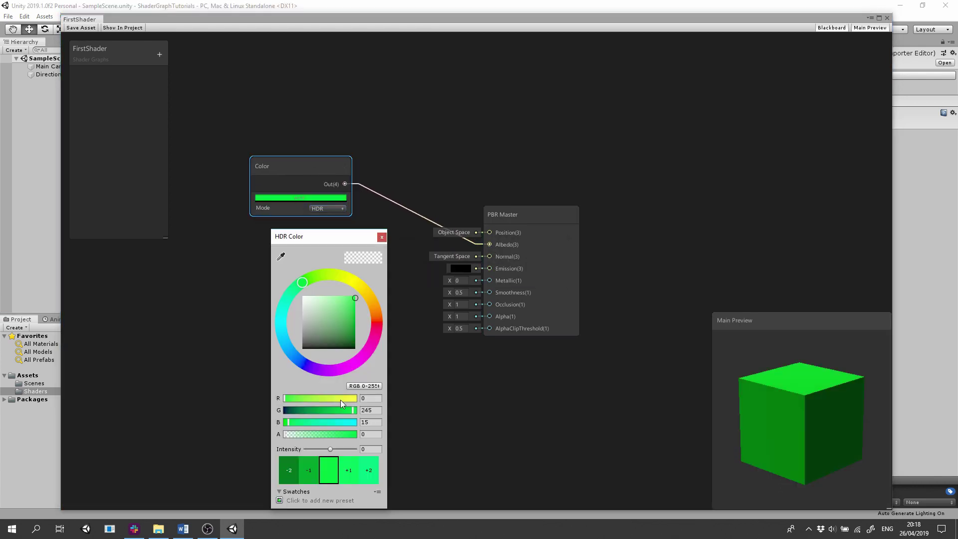
click(327, 473)
click(309, 470)
click(317, 227)
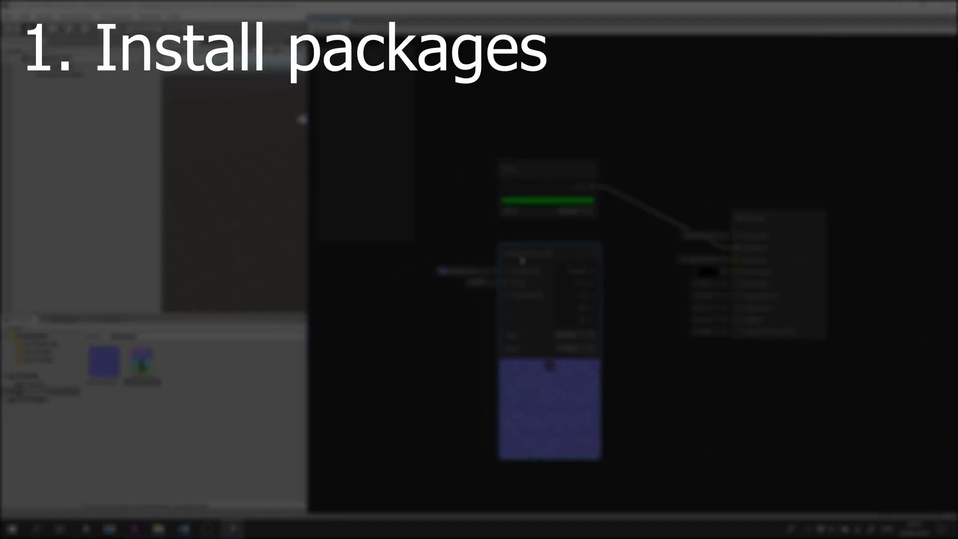
Rearrange the texture node and add a grey node connected to the graph
drag(523, 260, 465, 263)
click(537, 262)
click(537, 262)
drag(541, 278, 499, 272)
click(549, 369)
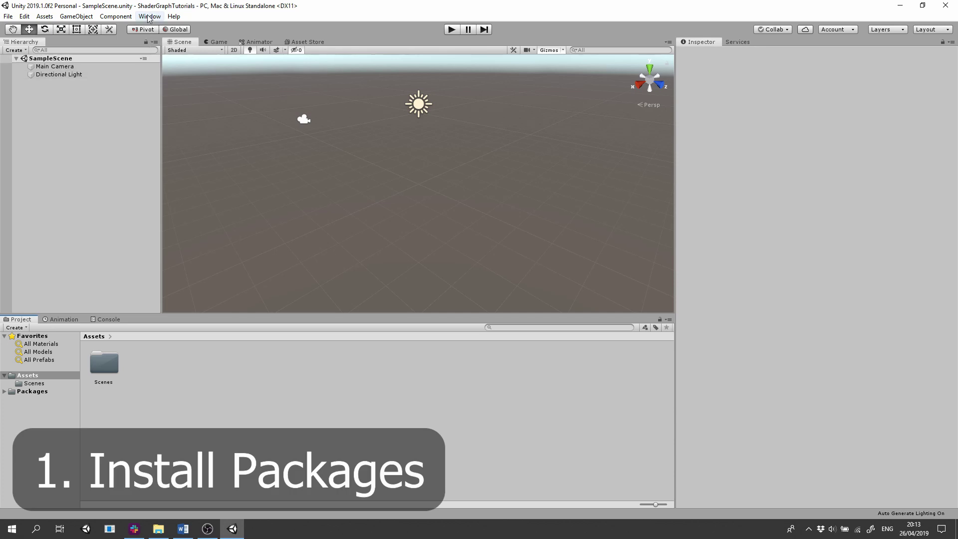
click(747, 82)
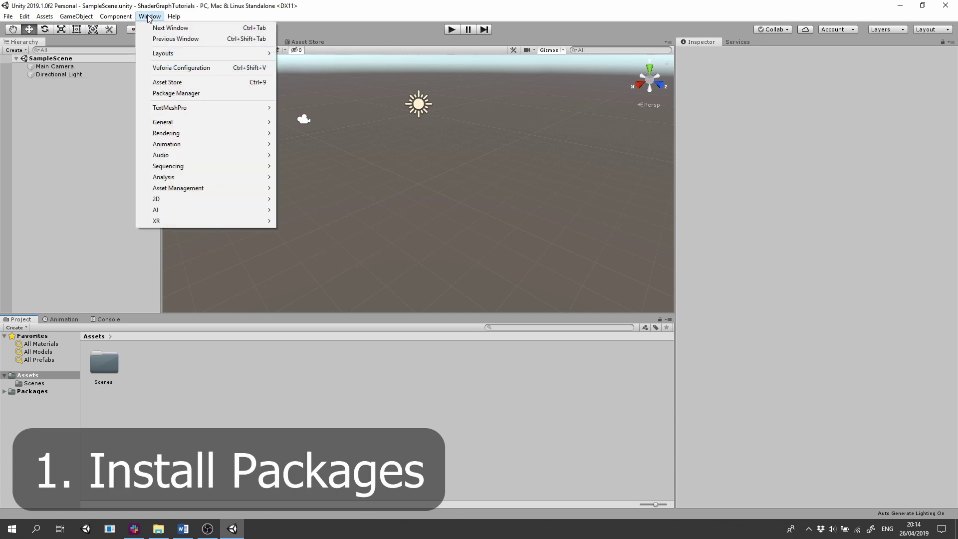
click(209, 95)
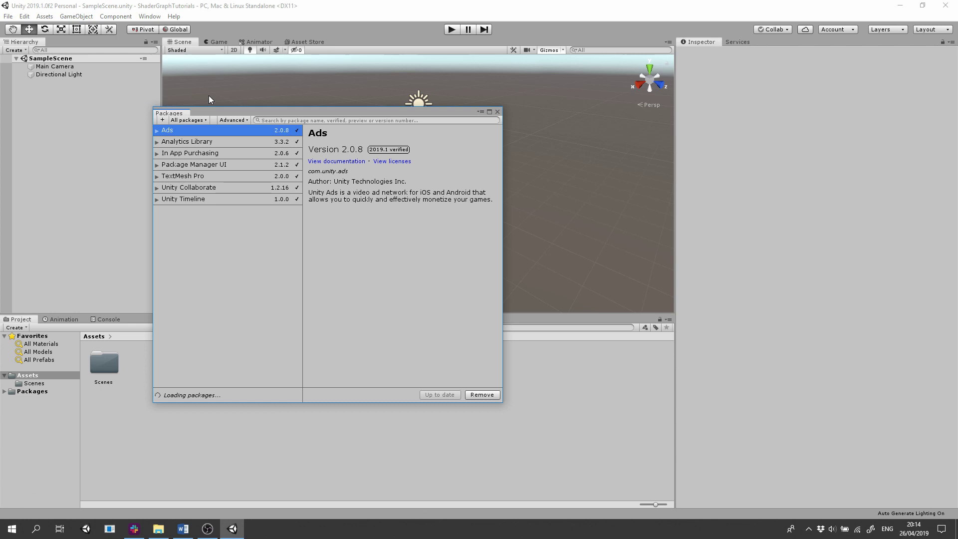
click(291, 118)
text(light)
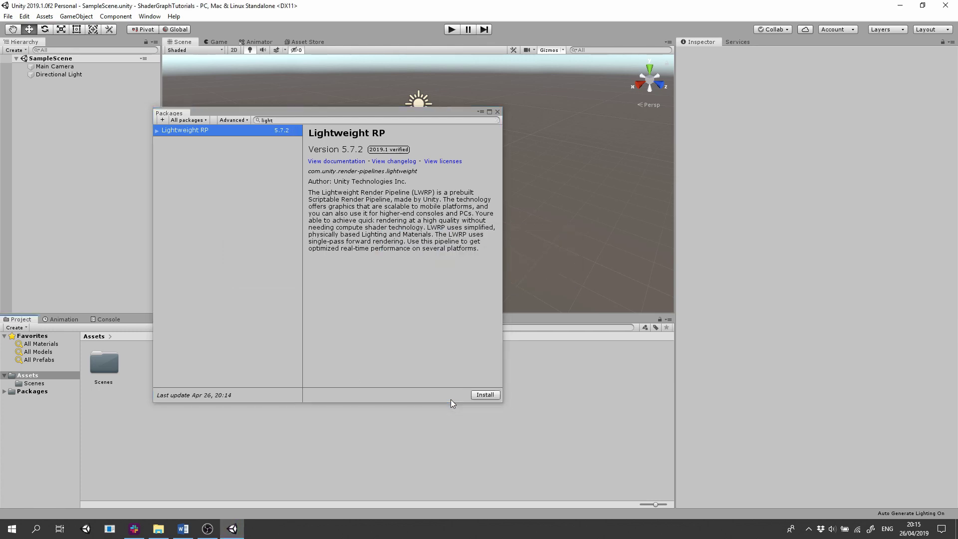
click(280, 122)
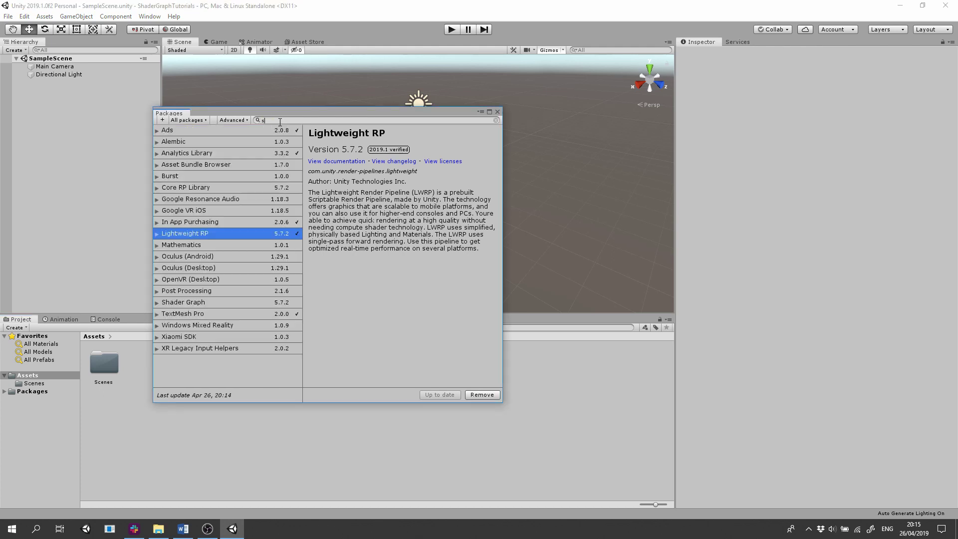
text(shader)
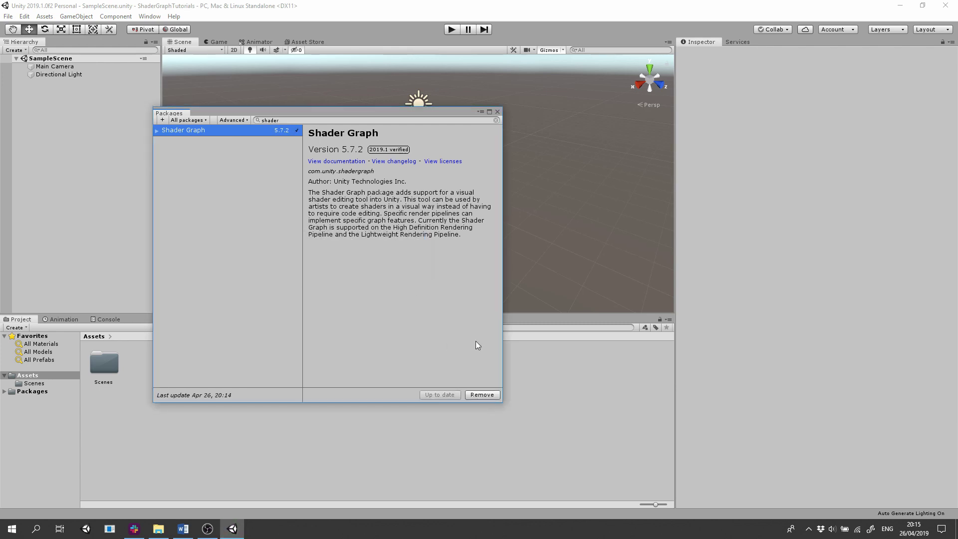
Close the Package Manager, then create a Lightweight RP Pipeline Asset in Assets with its default name
click(497, 111)
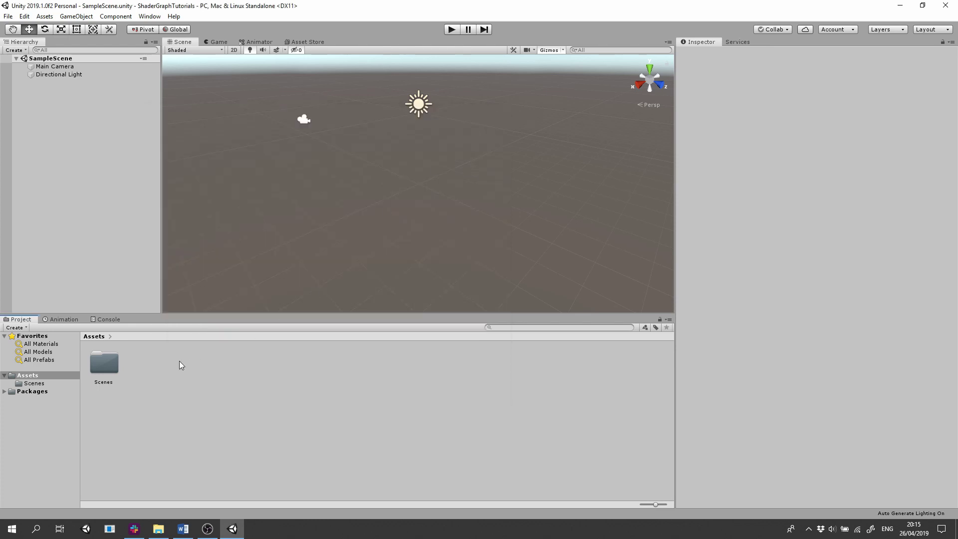
right_click(148, 363)
mouse_move(206, 131)
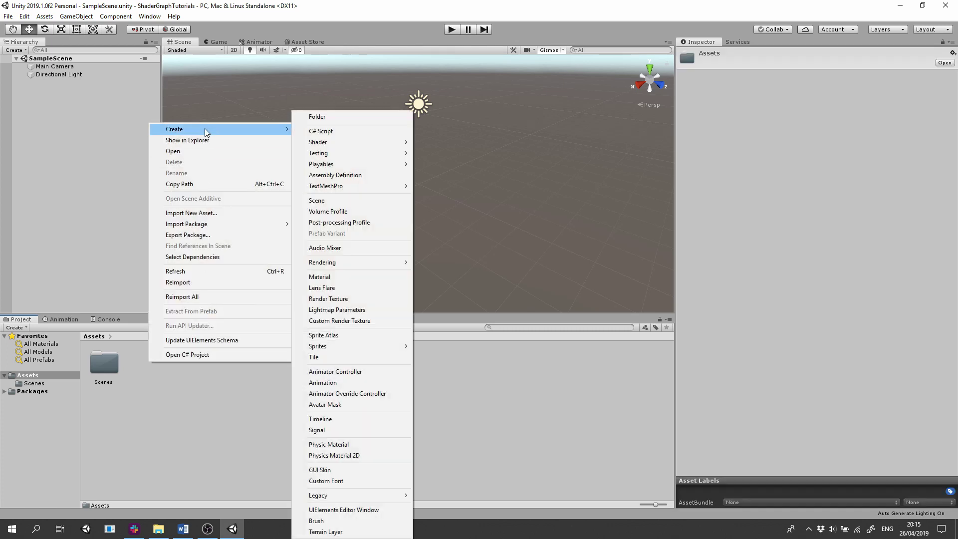
mouse_move(359, 263)
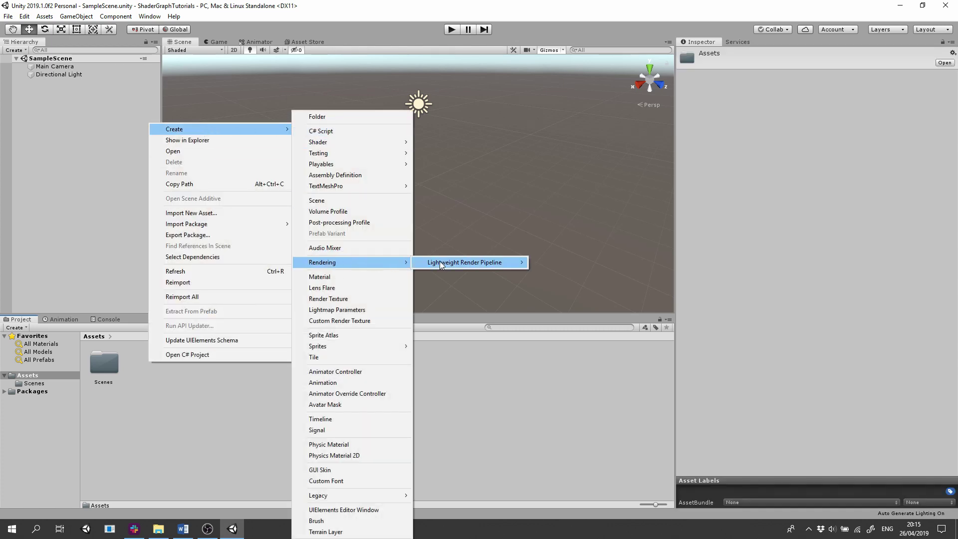
mouse_move(440, 264)
click(564, 271)
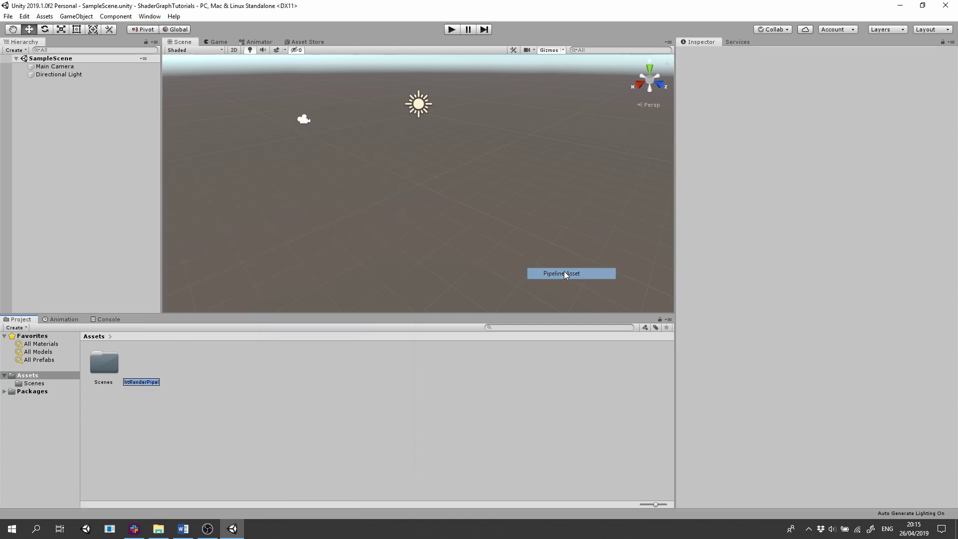
click(253, 367)
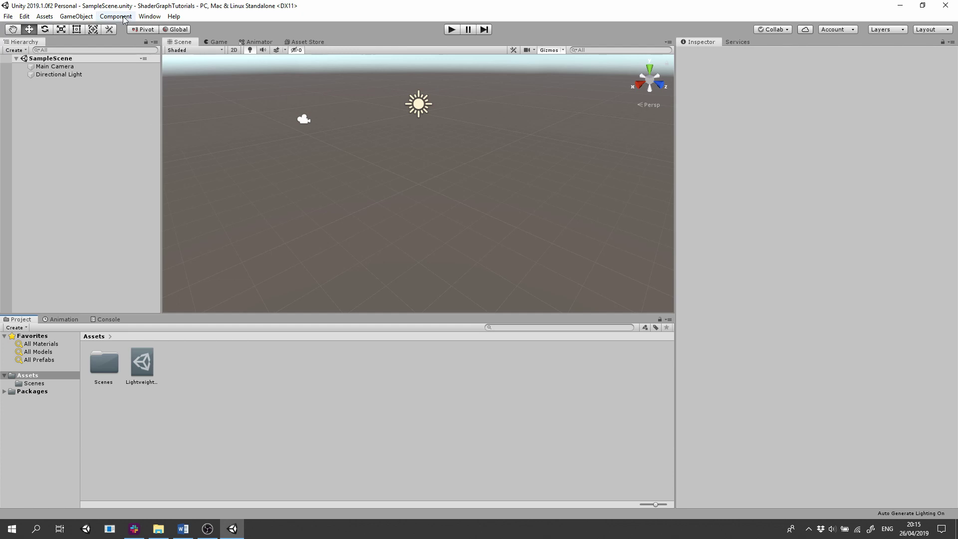
Assign the Lightweight pipeline asset to the Graphics Scriptable Render Pipeline Settings field
click(24, 16)
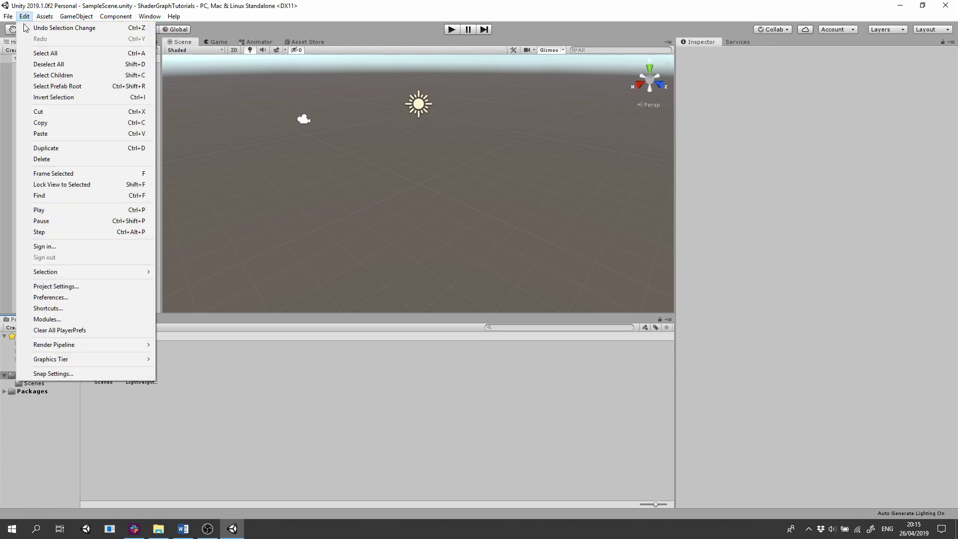
click(92, 286)
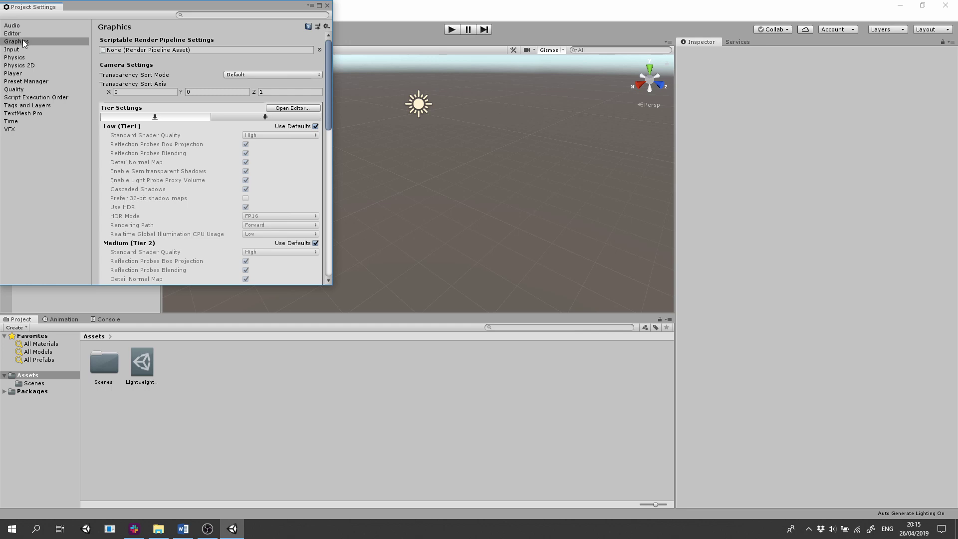
scroll(170, 123, down, 1)
drag(170, 122, 194, 50)
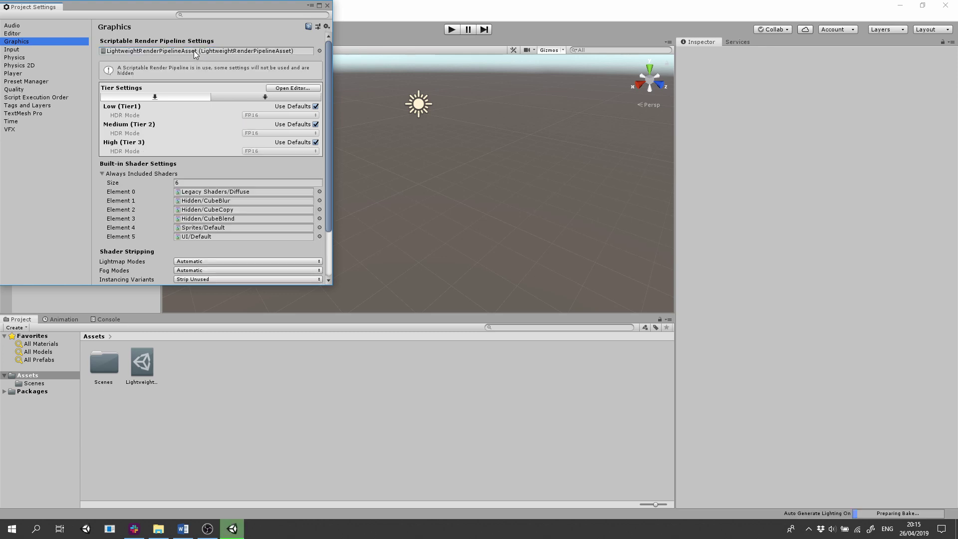
click(327, 6)
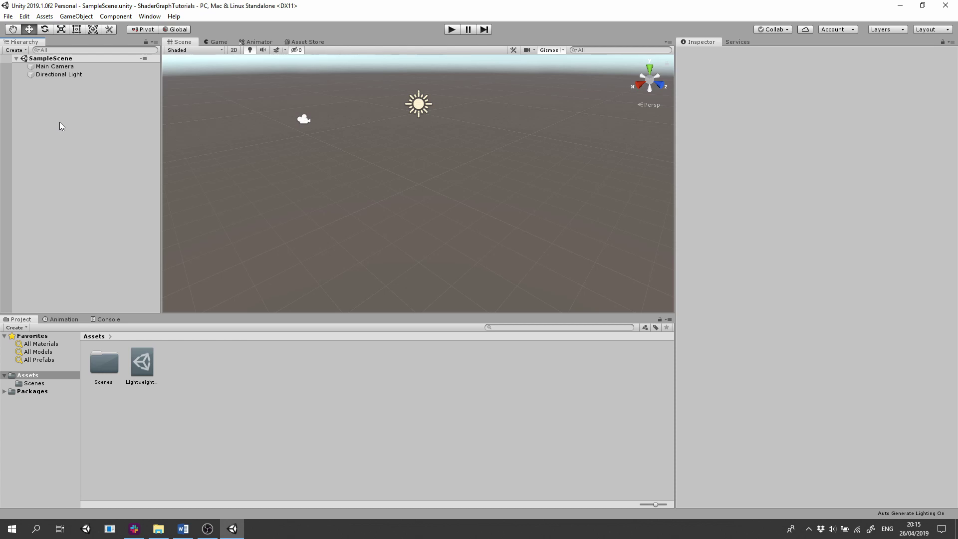
Create a new folder in Assets named Shaders
right_click(30, 375)
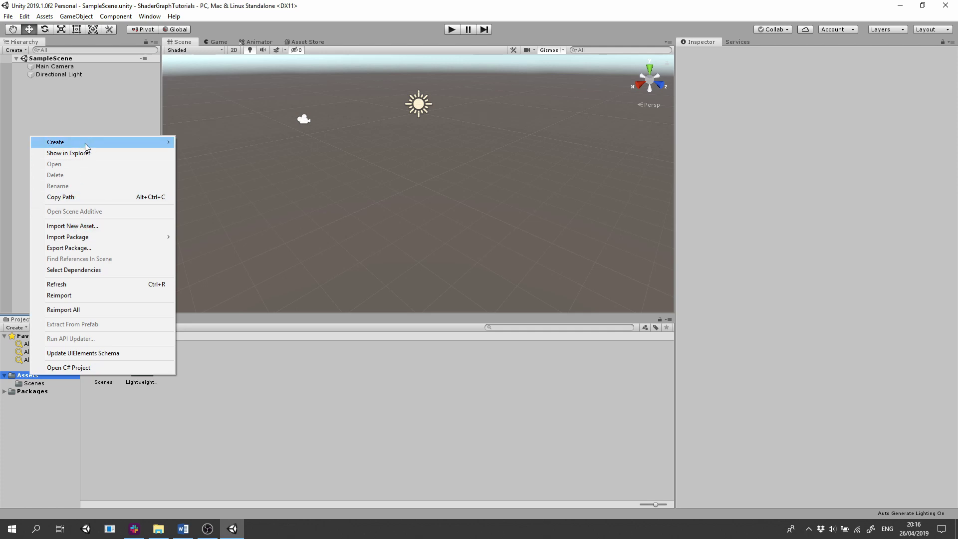
mouse_move(174, 142)
click(226, 118)
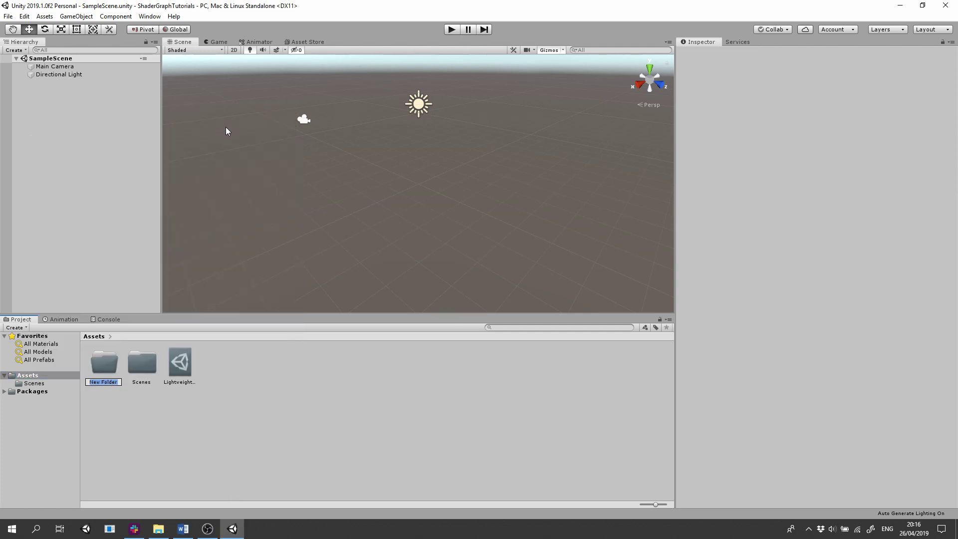
text(Shaders)
key(Return)
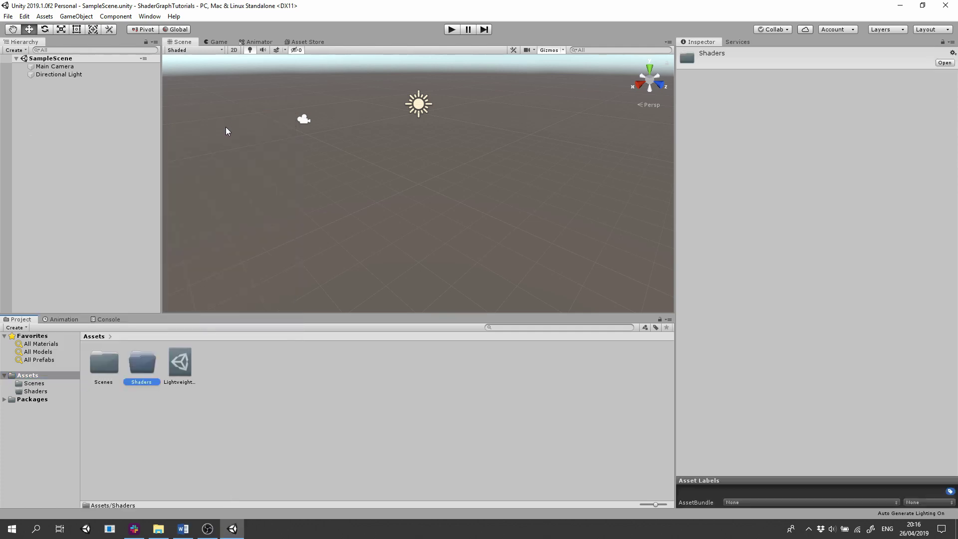
Inside the Shaders folder, create a PBR Graph named FirstShader
double_click(137, 364)
right_click(139, 365)
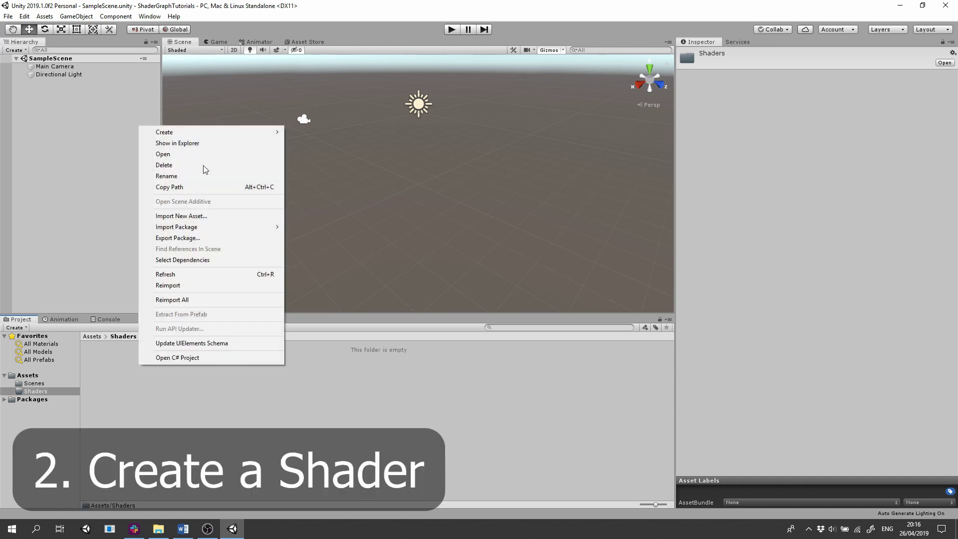
mouse_move(233, 133)
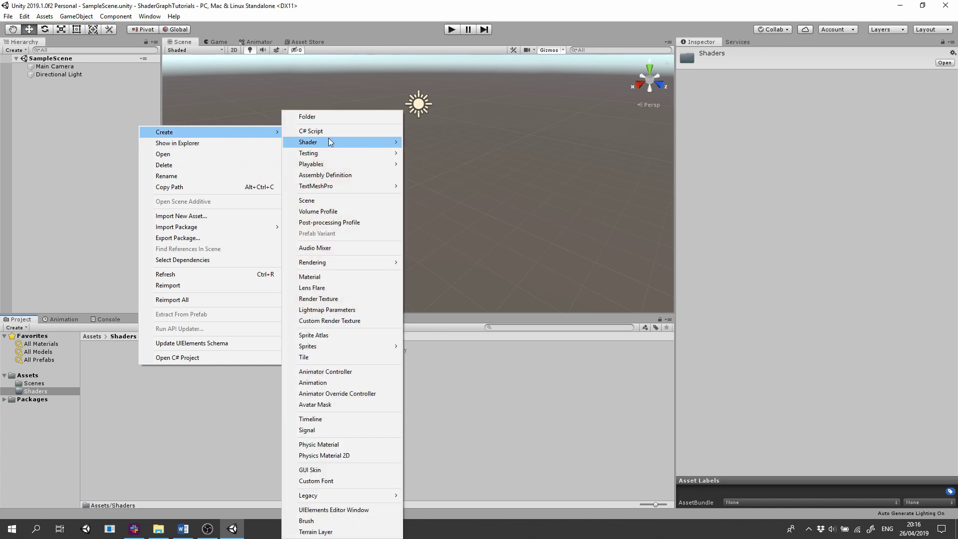
mouse_move(337, 142)
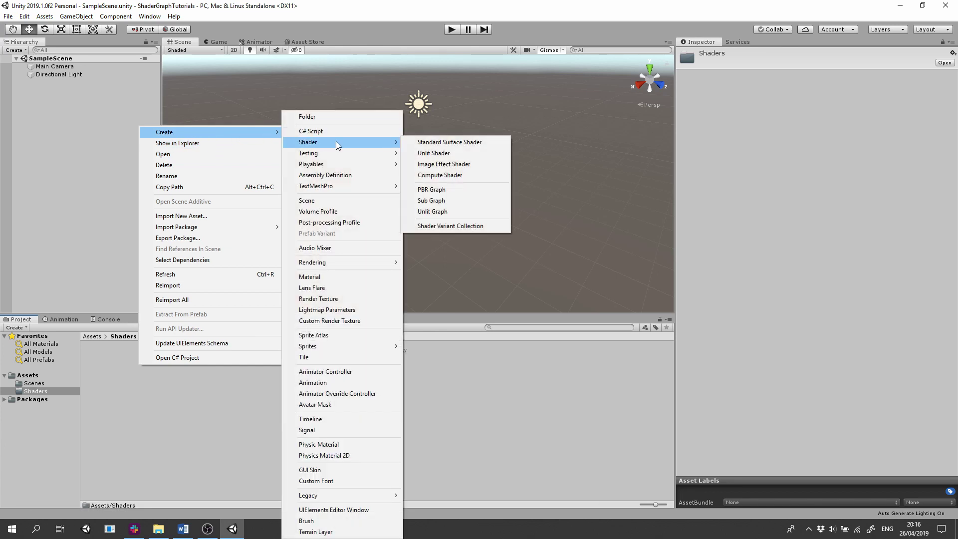
click(463, 189)
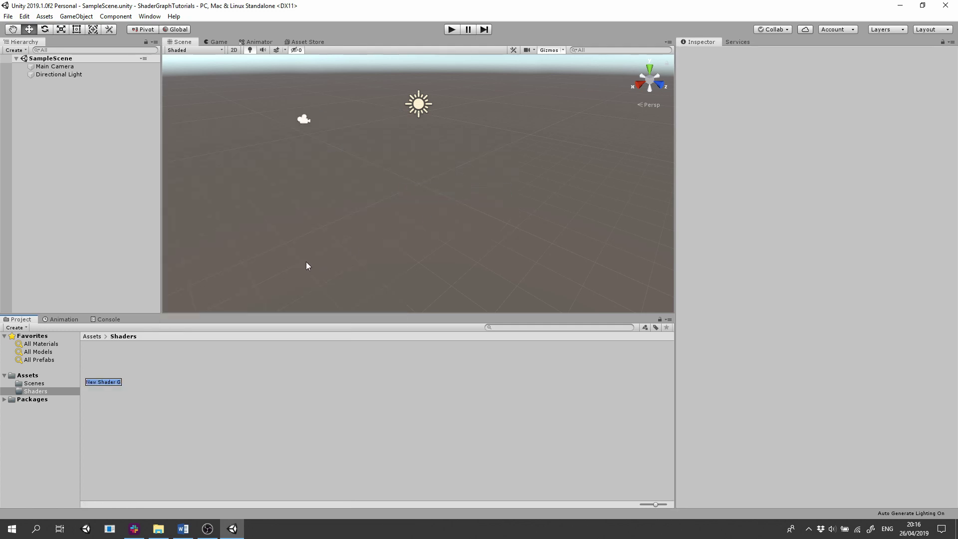
text(FirstShader)
click(306, 262)
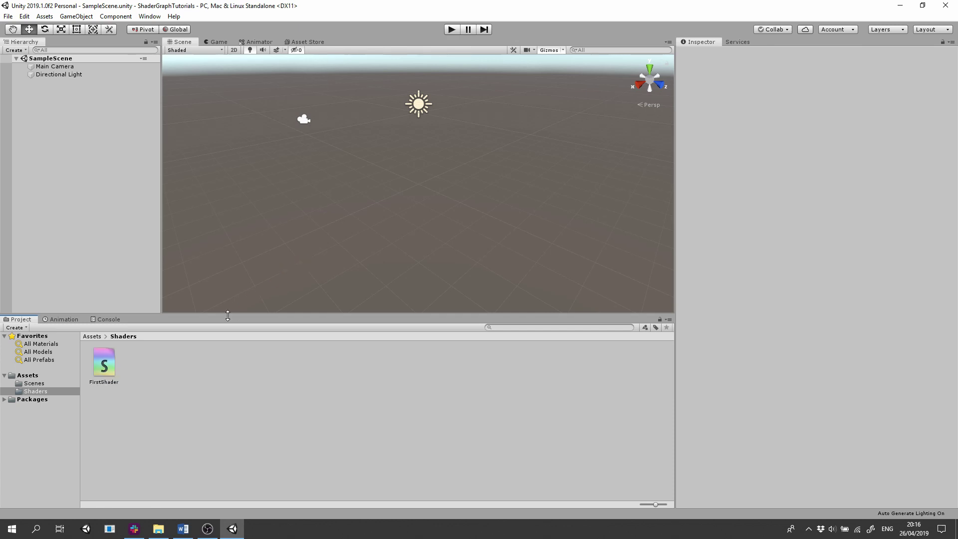
Open the FirstShader asset in the Shader Graph editor
double_click(102, 363)
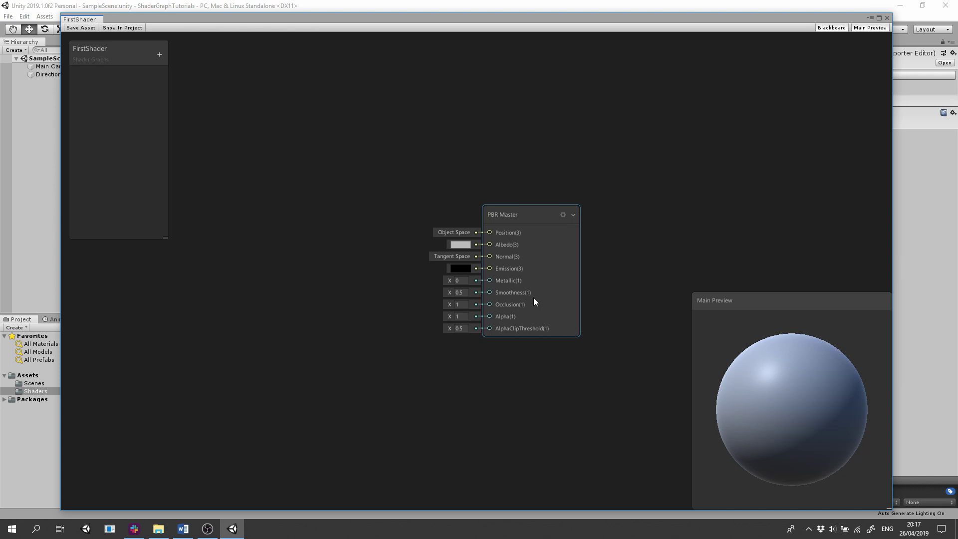
Set the PBR Master's Albedo colour to a saturated red
click(460, 244)
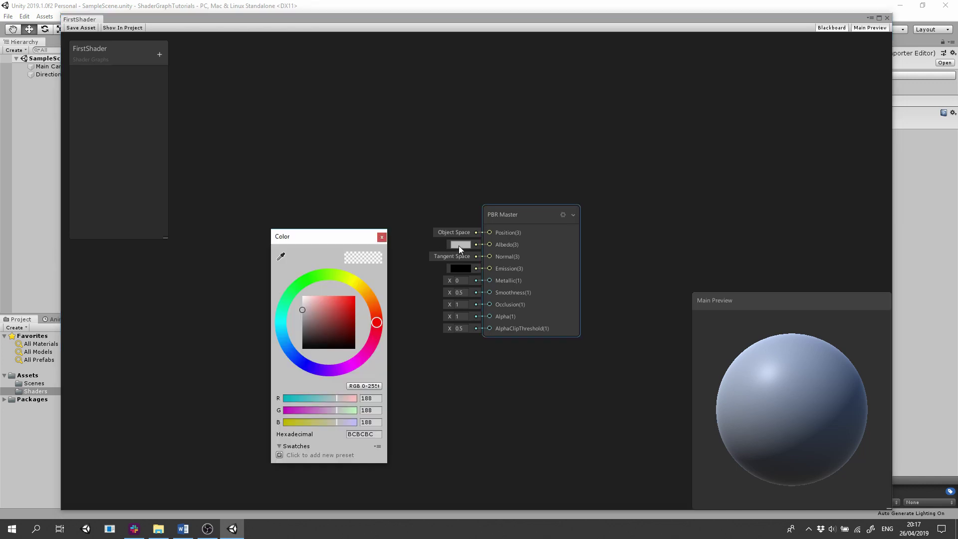
click(376, 298)
drag(337, 313, 381, 319)
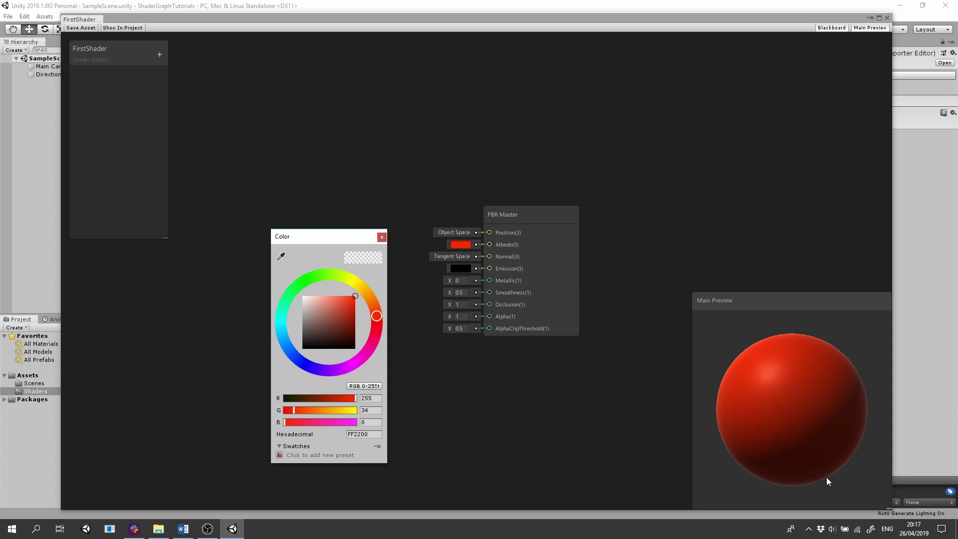
click(860, 471)
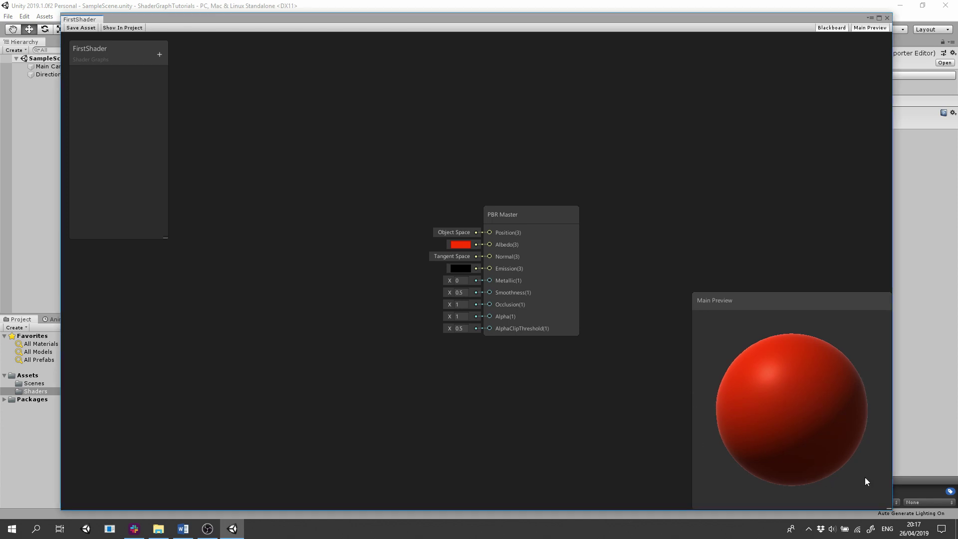
Resize the Main Preview, switch it to a Cube, and rotate and zoom the view
mouse_move(886, 508)
mouse_down()
mouse_move(763, 385)
mouse_move(889, 497)
mouse_up()
drag(826, 313, 825, 330)
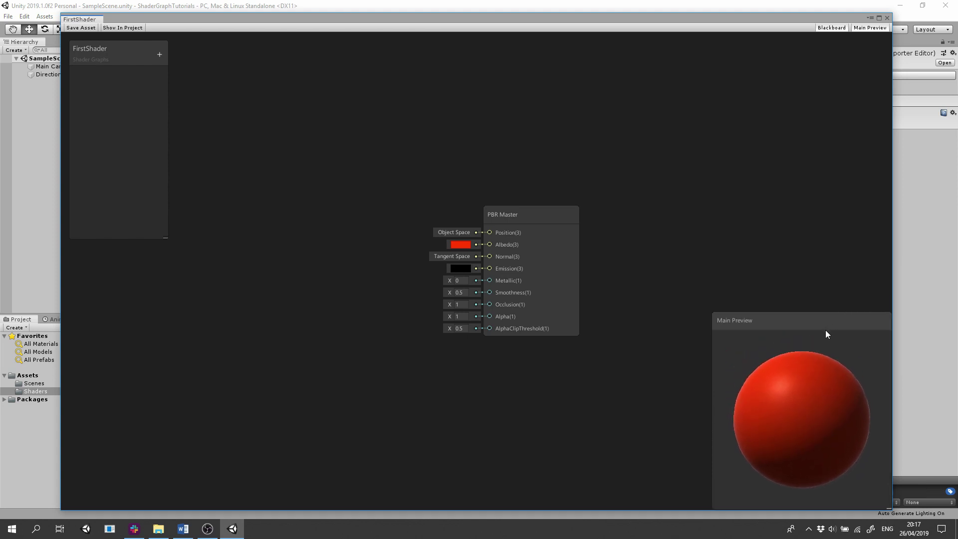
right_click(811, 398)
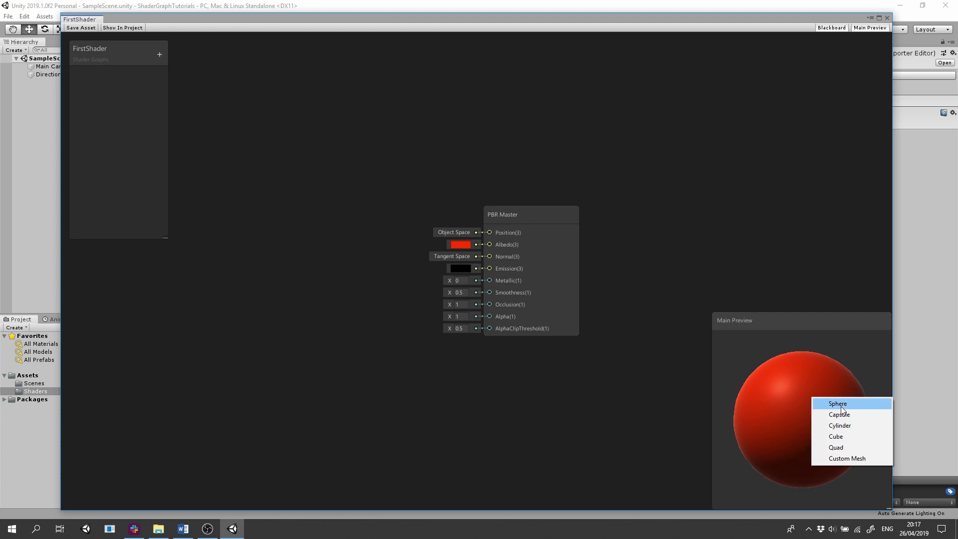
click(837, 436)
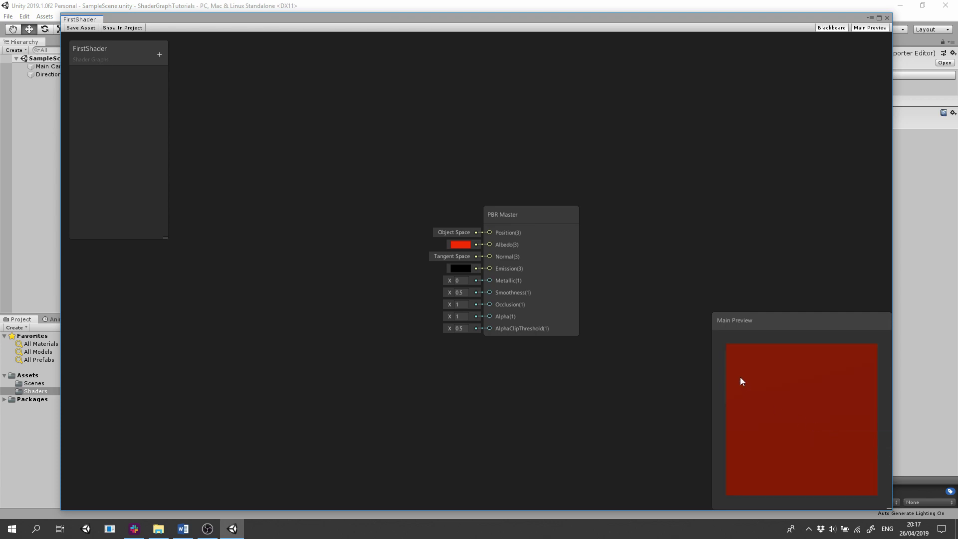
drag(740, 379, 784, 429)
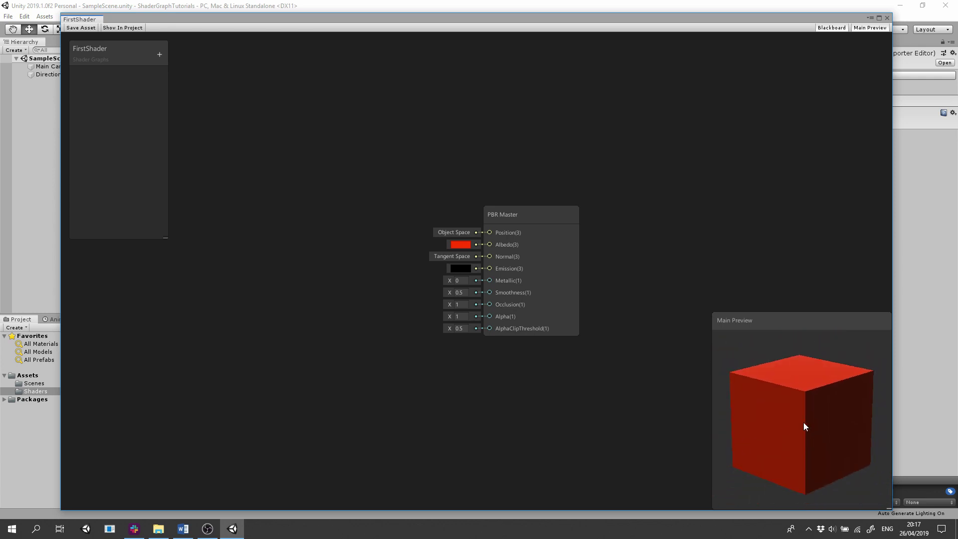
scroll(803, 425, down, 2)
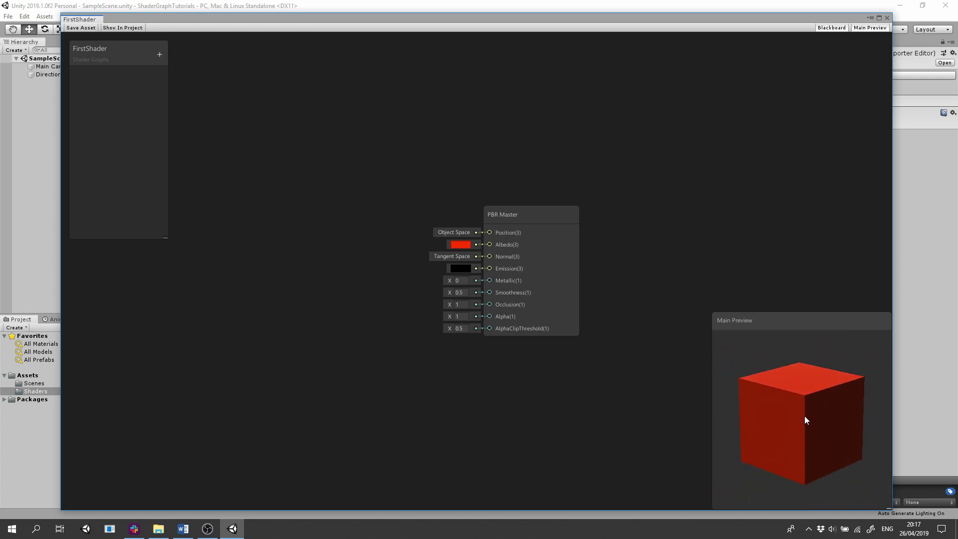
Add a Color node to the graph by searching 'color' in Create Node
right_click(320, 184)
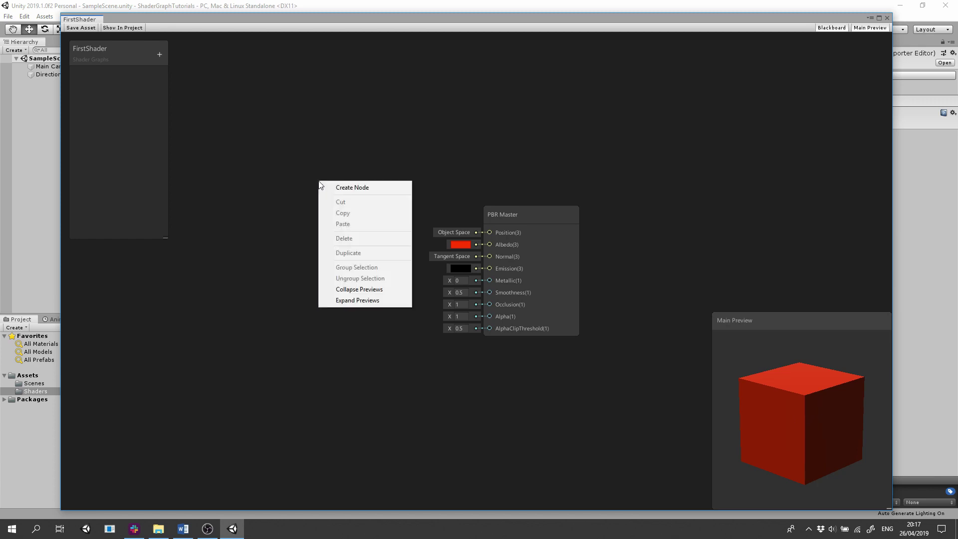
click(355, 189)
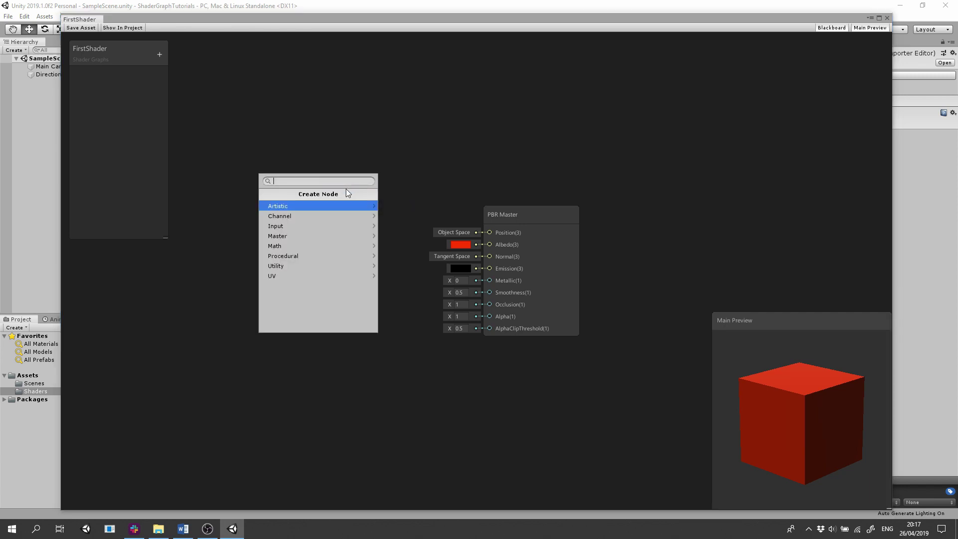
text(color)
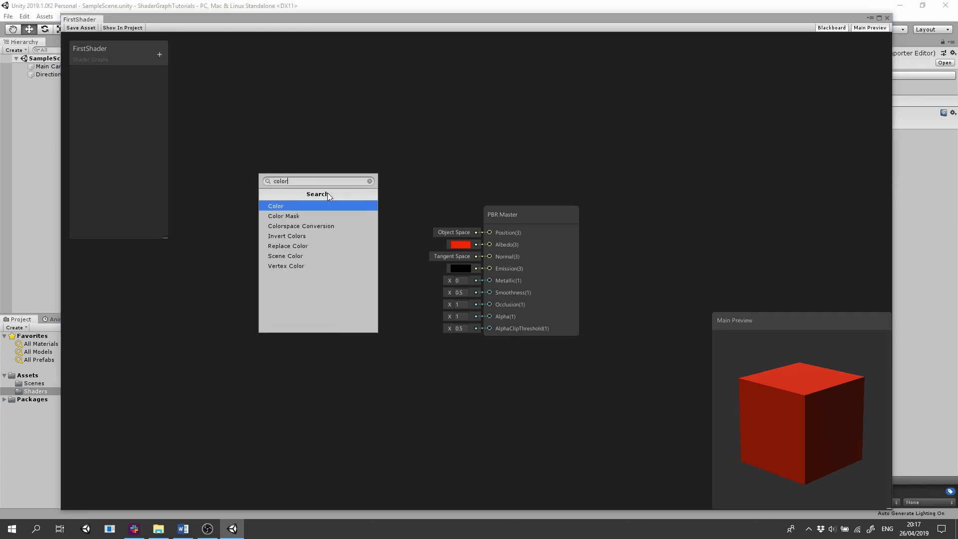
key(Return)
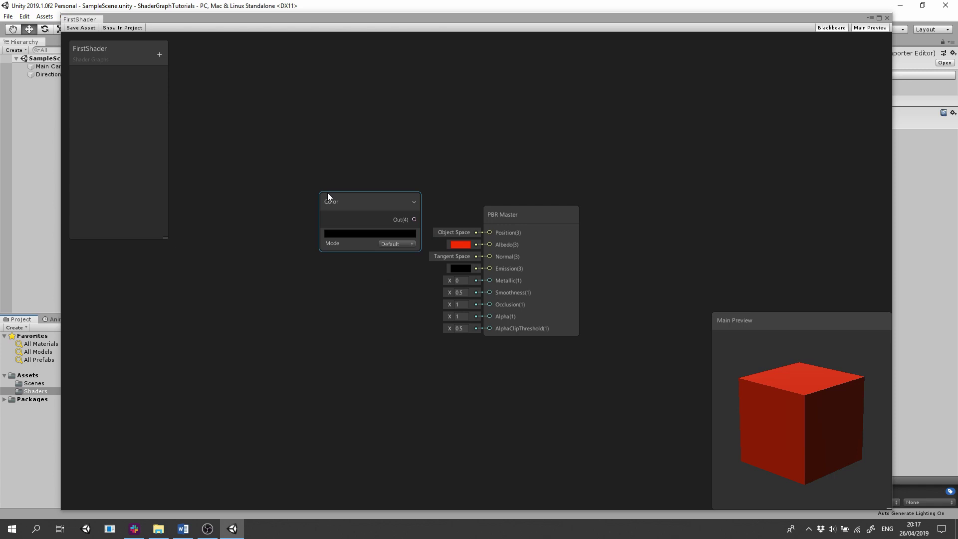
drag(328, 196, 296, 172)
Make the Color node bright green and wire its Out to Albedo
click(330, 205)
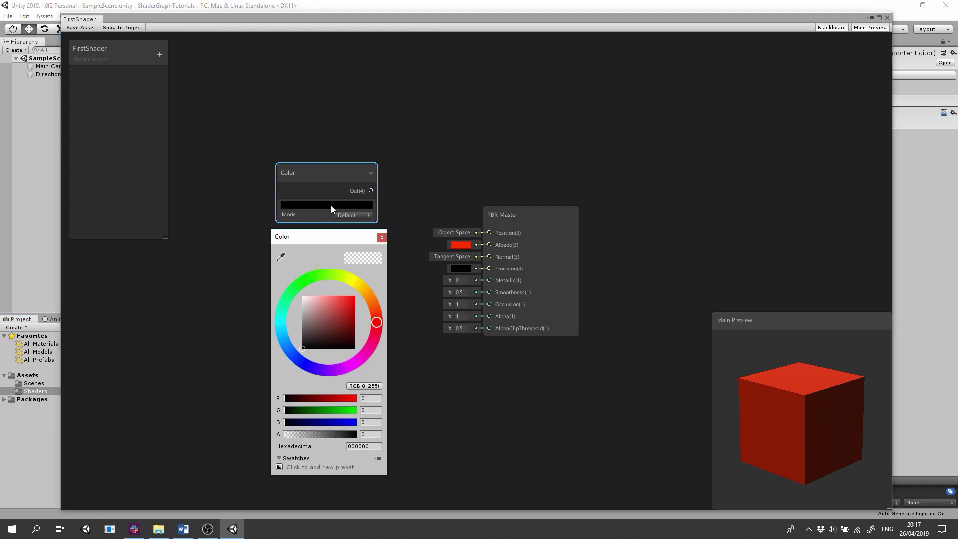
click(302, 281)
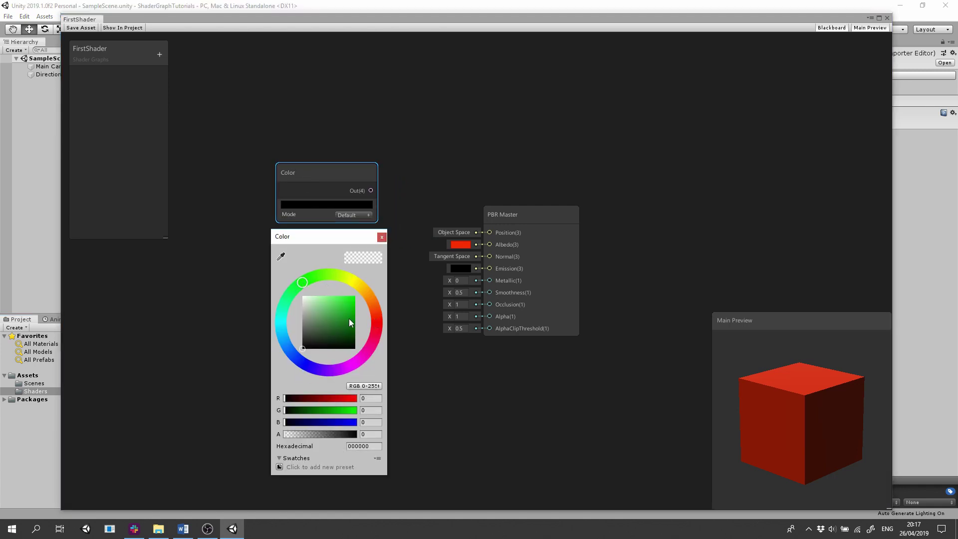
drag(351, 313, 356, 298)
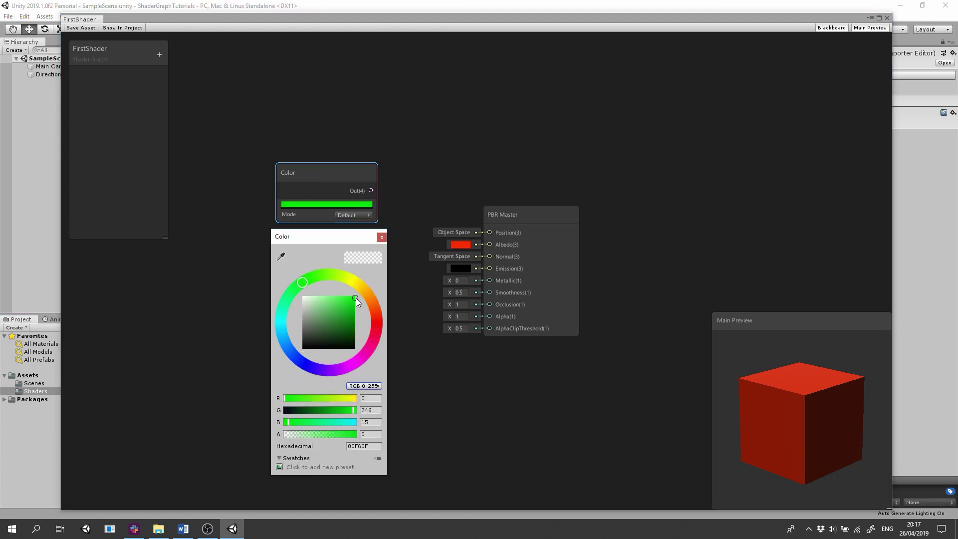
click(382, 237)
drag(370, 191, 490, 244)
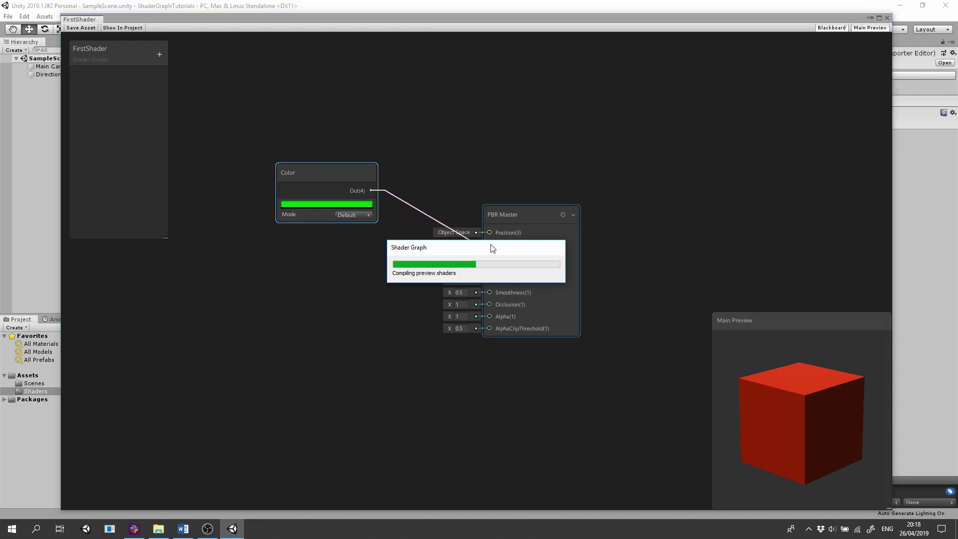
drag(343, 180, 313, 173)
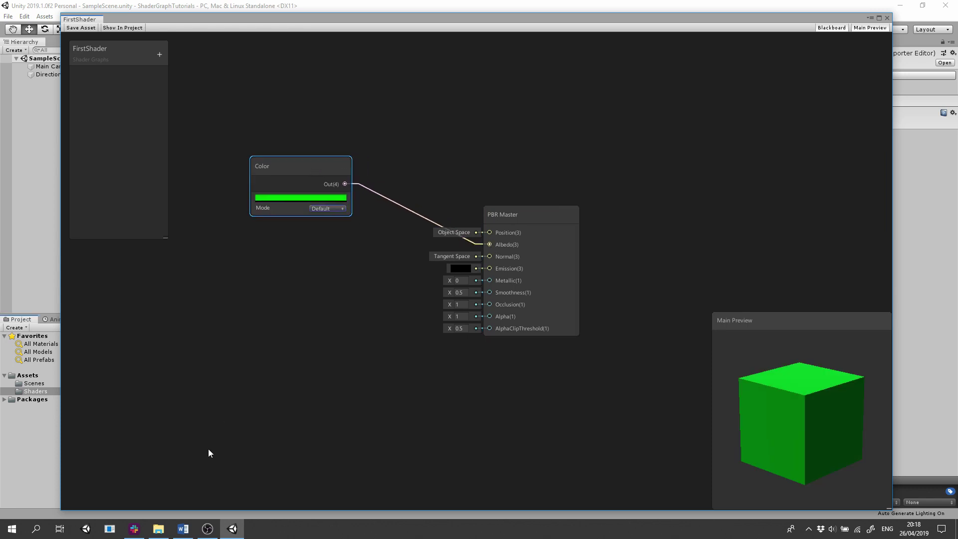
Open the 'd' folder in File Explorer from the Run prompt, then return to Unity
key(super+r)
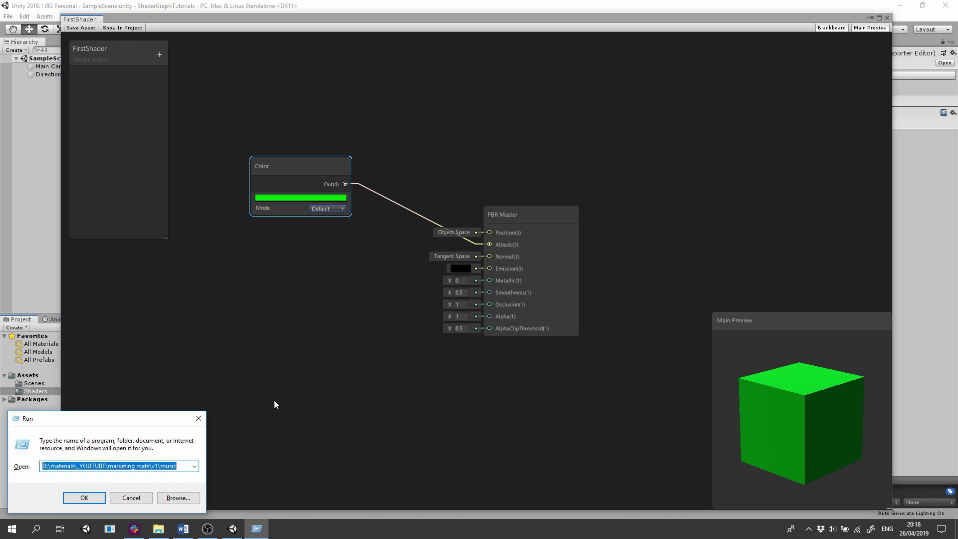
text(d)
key(Return)
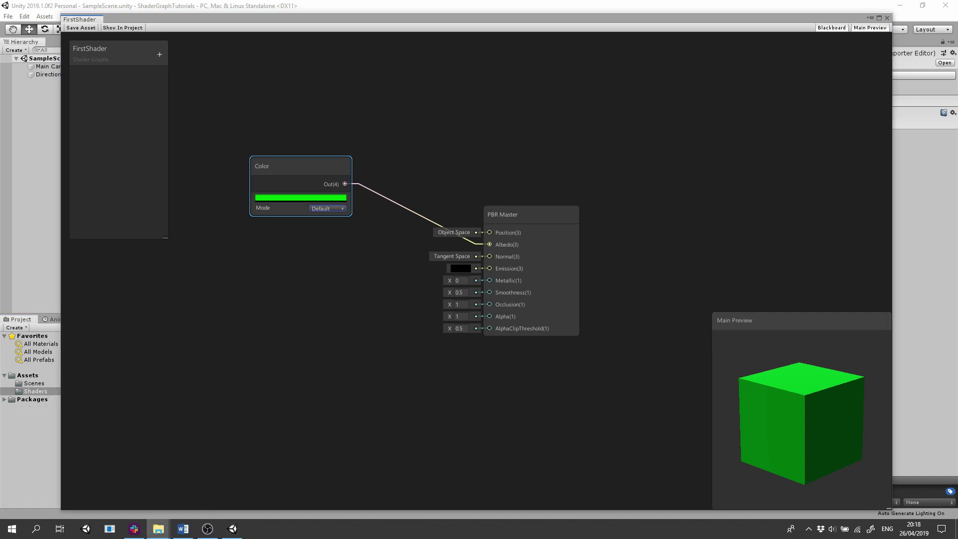
key(alt+Tab)
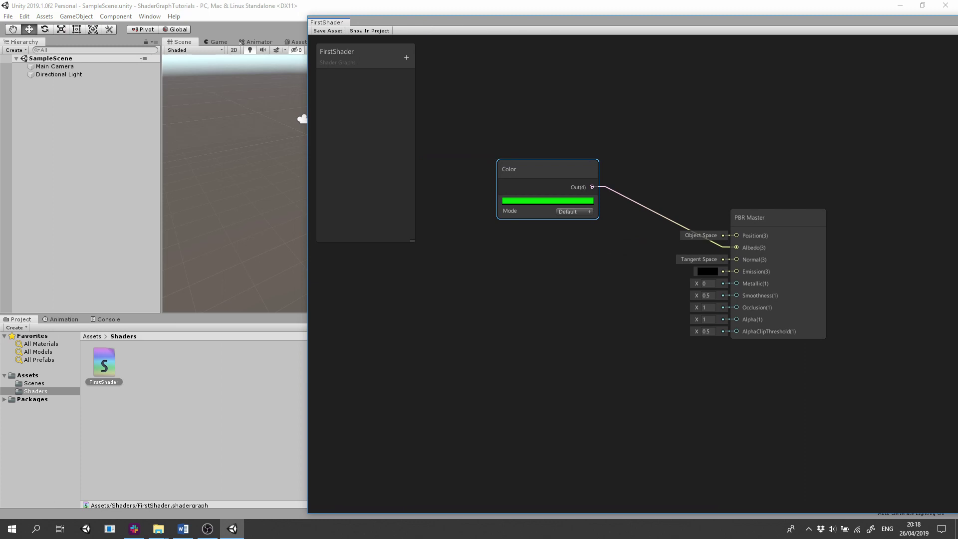
Import the brick wall normal texture, position its Sample Texture 2D node, and inspect the cube
drag(124, 403, 520, 256)
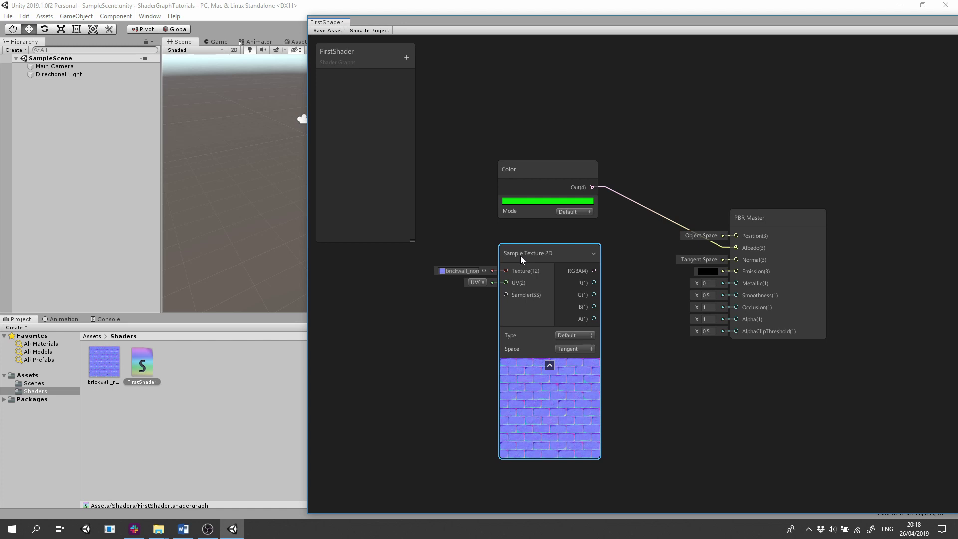
drag(520, 256, 462, 260)
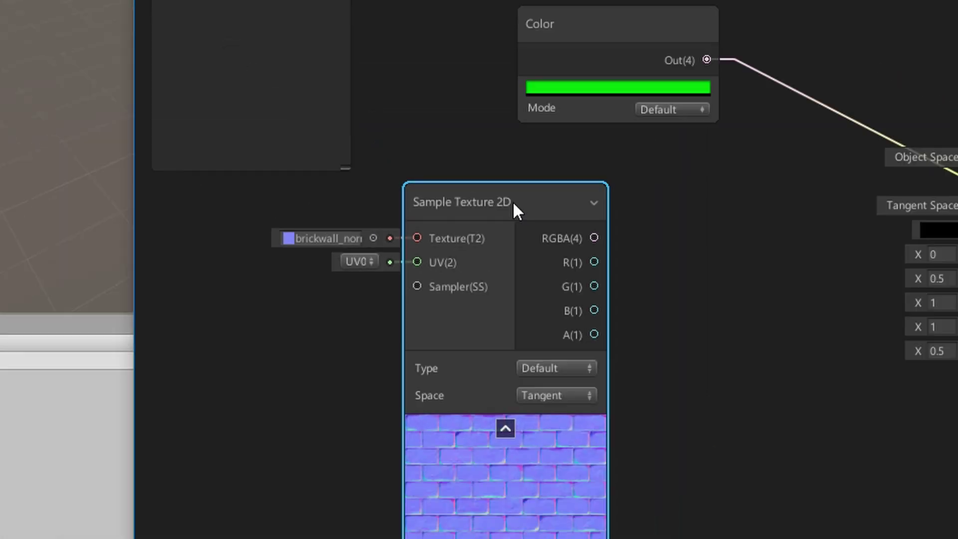
drag(513, 208, 736, 259)
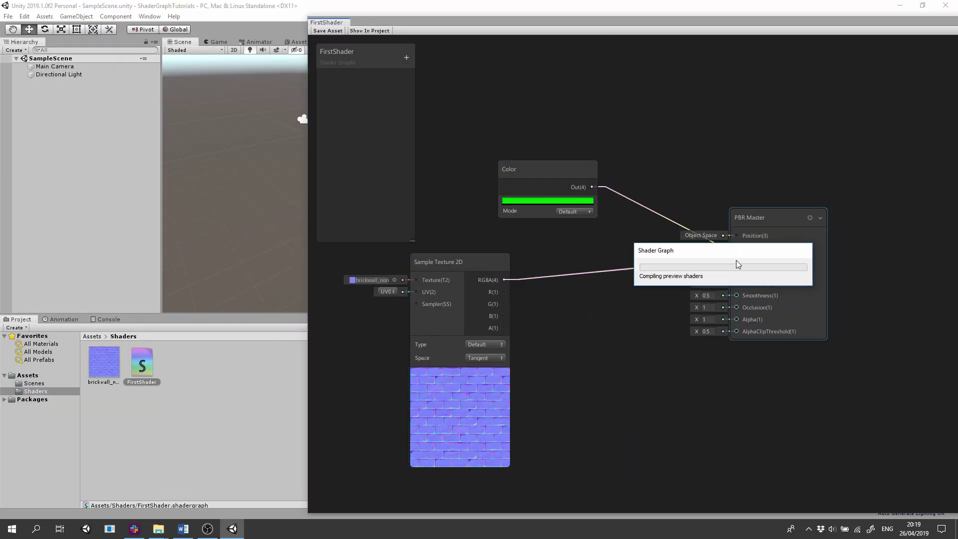
drag(676, 24, 414, 22)
drag(781, 415, 783, 436)
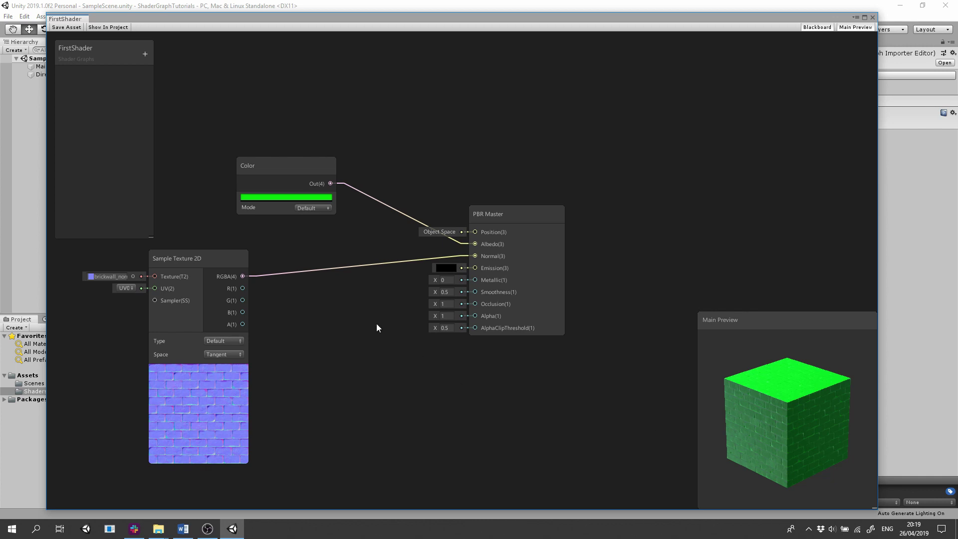
click(337, 269)
key(Delete)
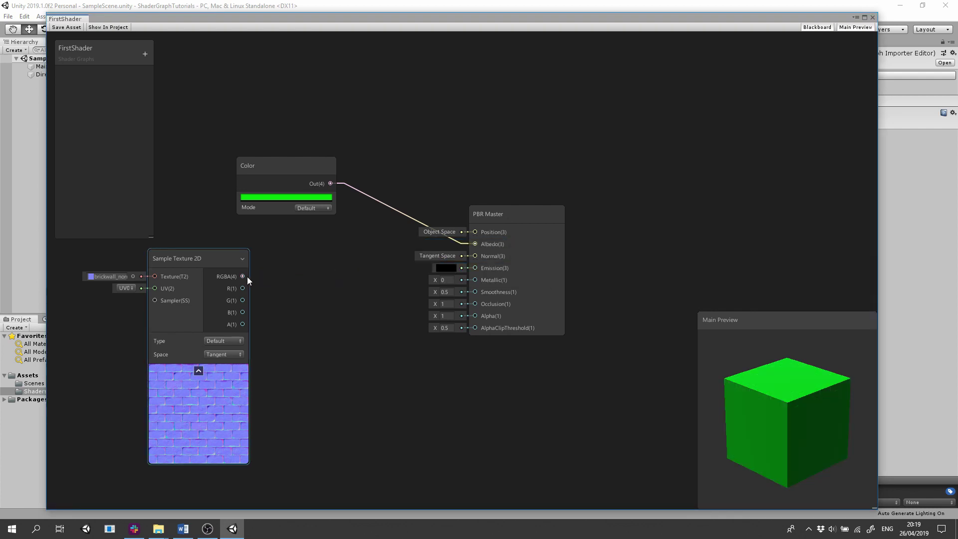
drag(243, 277, 473, 258)
click(448, 268)
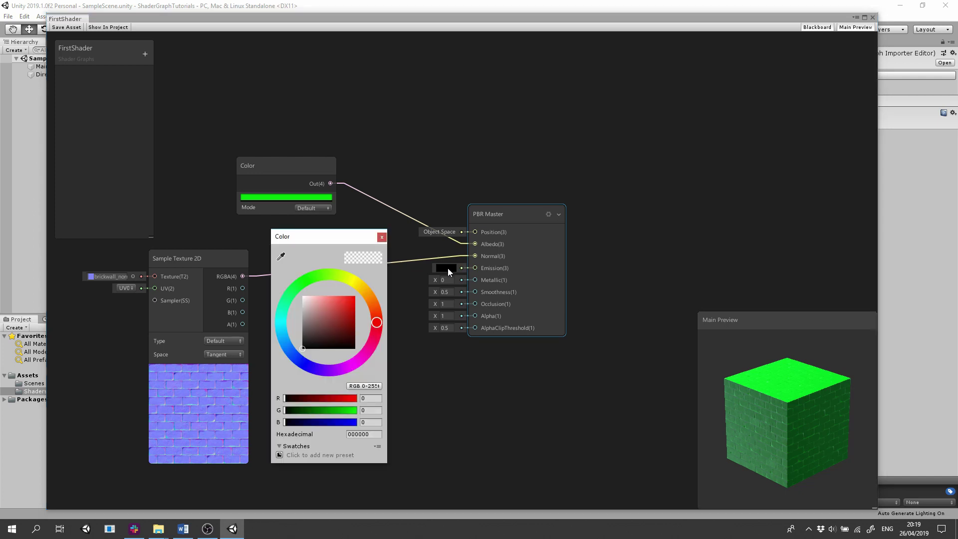
mouse_move(371, 303)
mouse_down()
mouse_move(375, 313)
mouse_move(347, 280)
mouse_move(348, 300)
mouse_move(355, 295)
mouse_move(305, 351)
mouse_up()
click(345, 310)
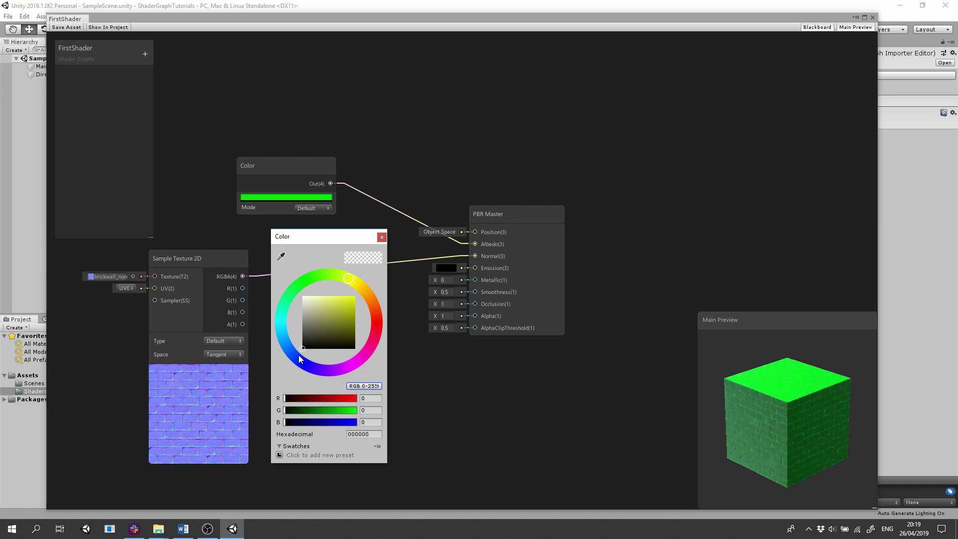
click(412, 290)
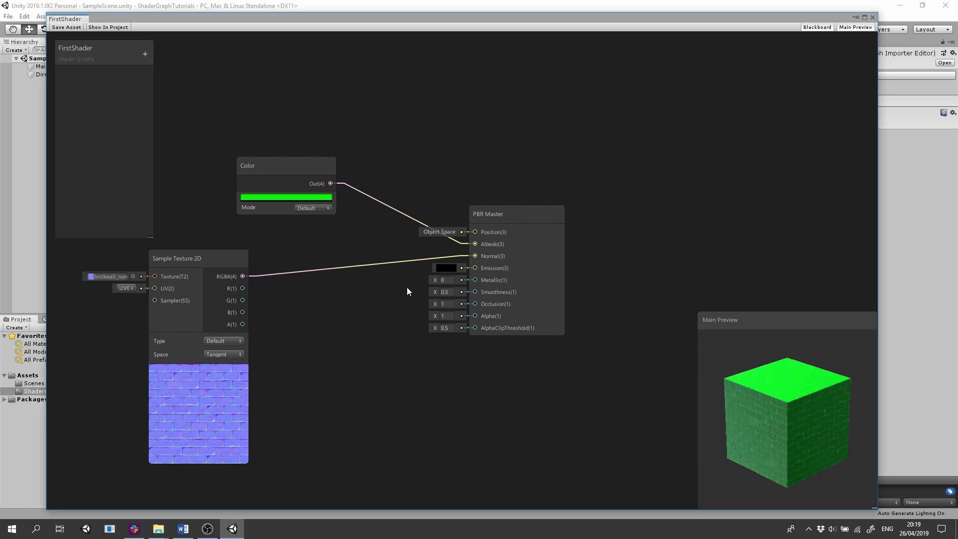
Try Metallic 1 and switch the preview to a sphere to view the bricks
click(441, 280)
text(1)
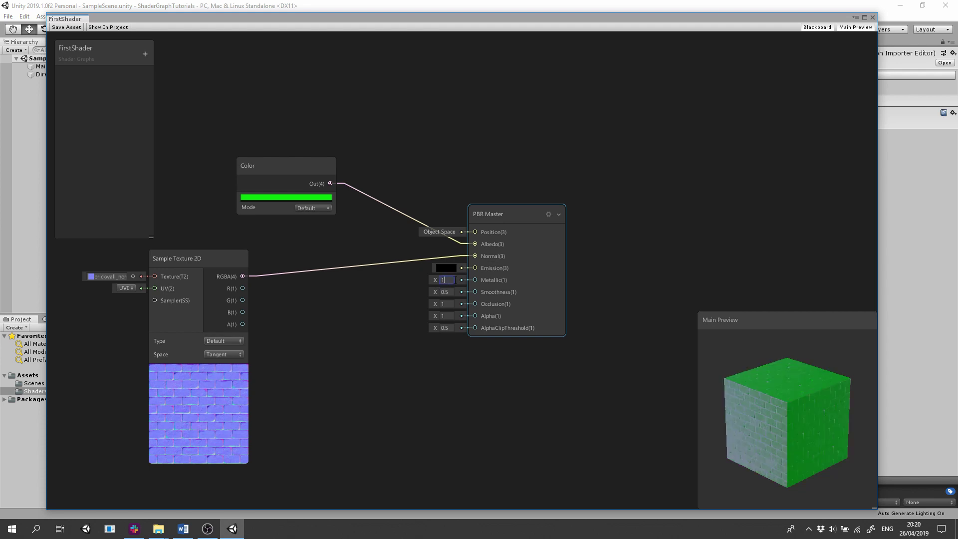
drag(768, 382, 799, 442)
right_click(791, 422)
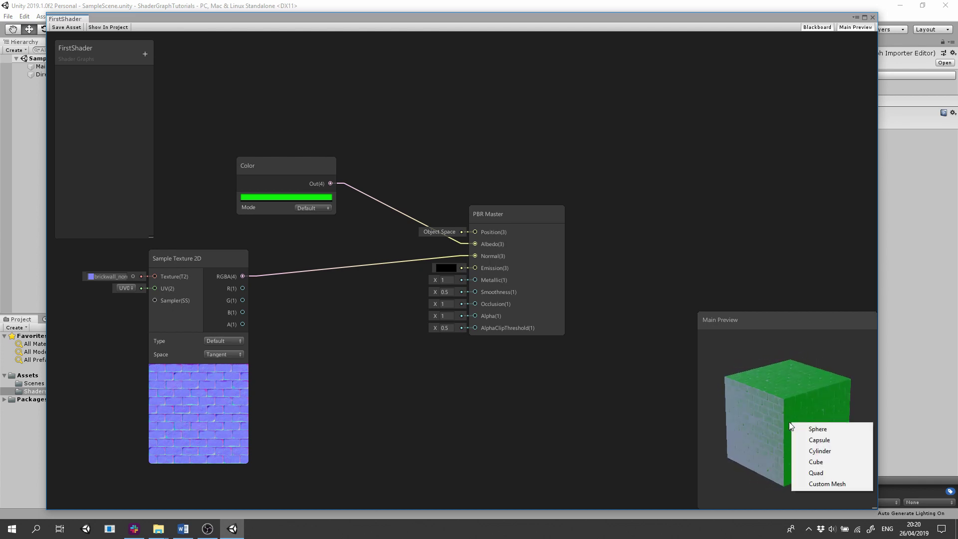
click(810, 427)
drag(810, 426, 854, 396)
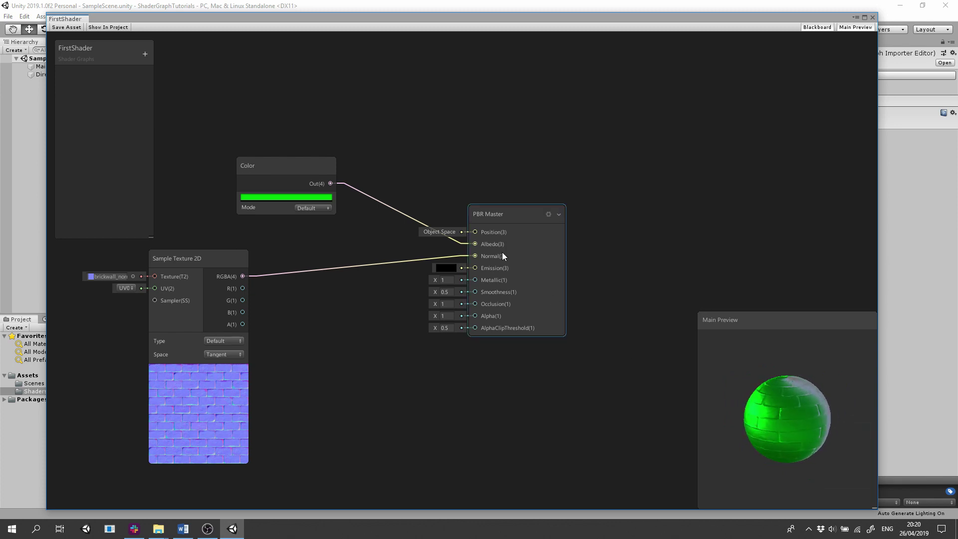
Reset Metallic to 0 and adjust Smoothness down and up before editing it directly
click(451, 281)
text(0)
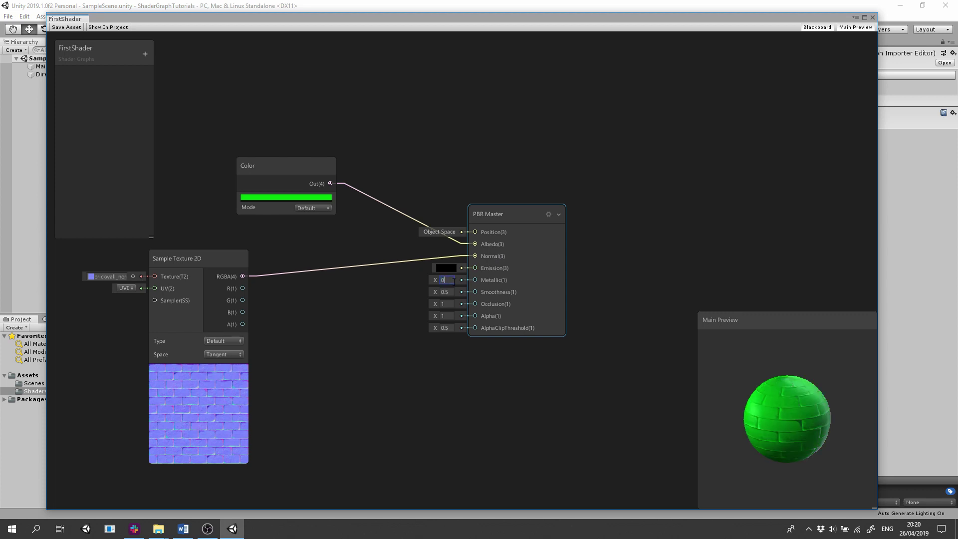
click(450, 291)
mouse_move(436, 291)
mouse_down()
mouse_move(423, 294)
mouse_move(432, 297)
mouse_up()
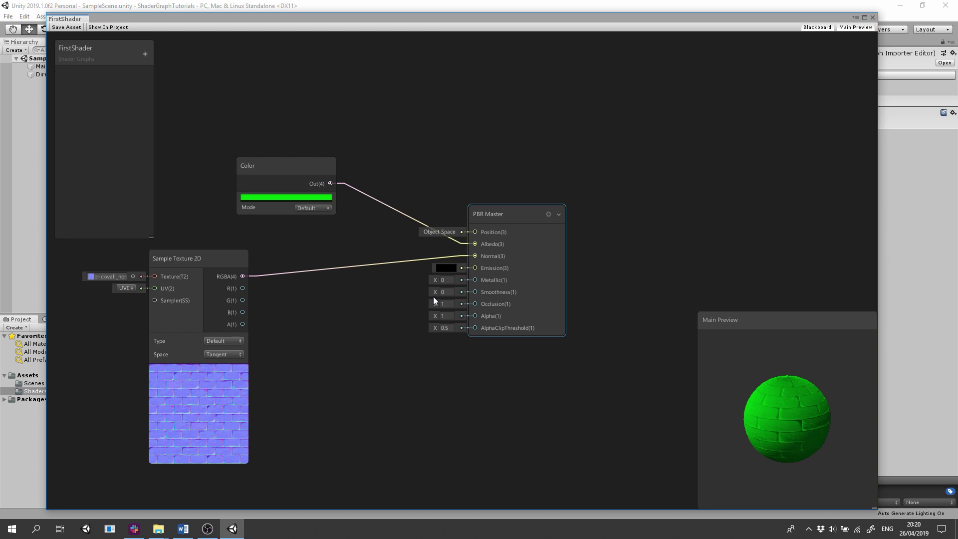
drag(435, 297, 448, 300)
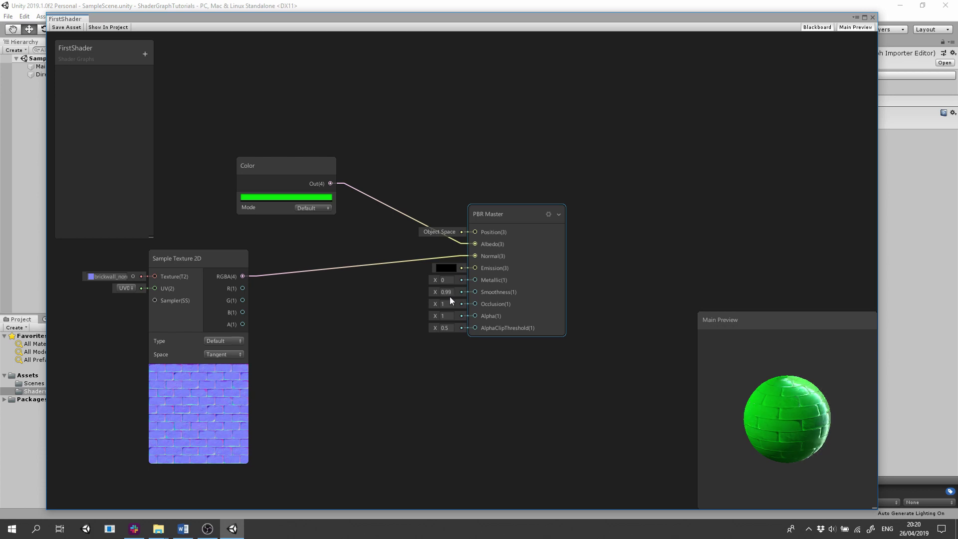
click(450, 293)
Enter Smoothness 0.5, save the shader graph, and close the editor
text(.5)
click(394, 288)
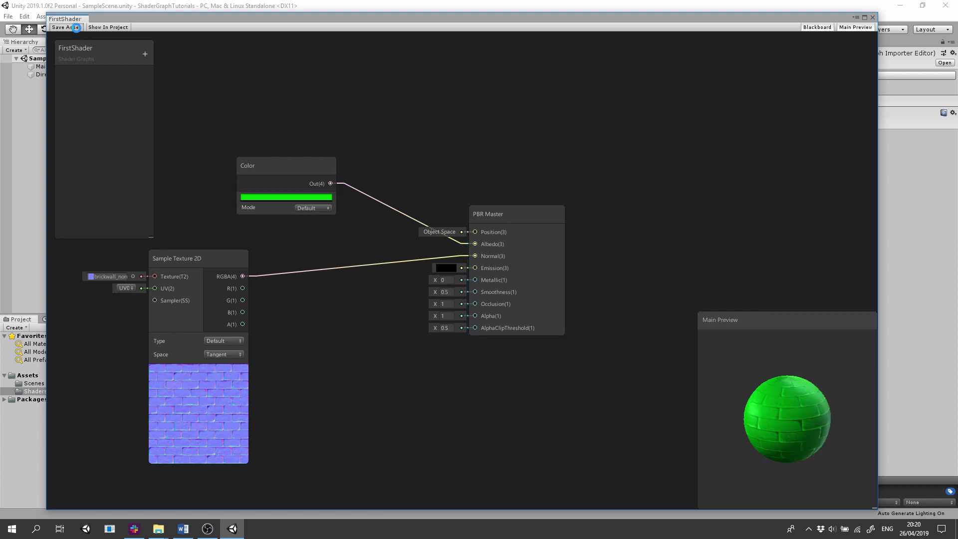
click(75, 27)
click(873, 18)
Add a 3D Sphere to the scene and apply FirstShader to it in the Inspector
right_click(38, 104)
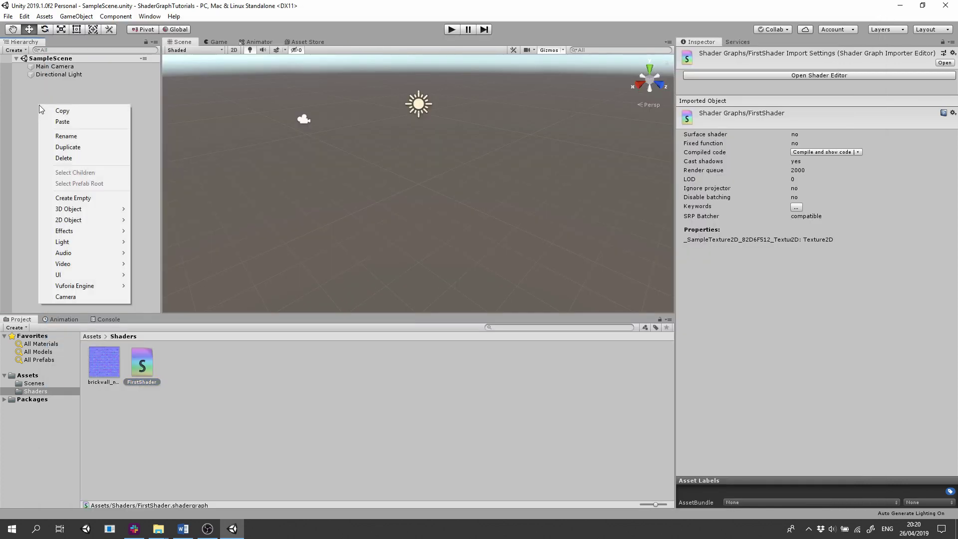
mouse_move(95, 208)
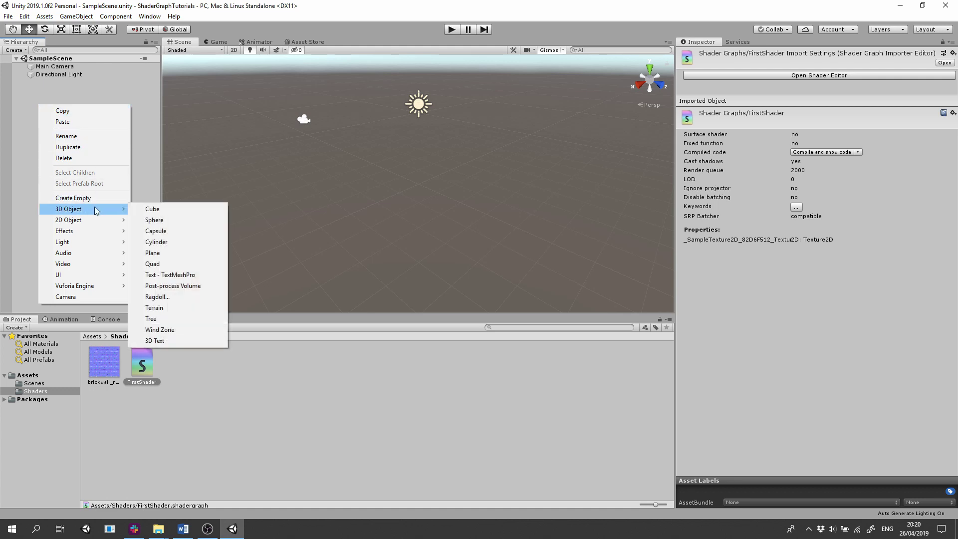
click(159, 220)
scroll(427, 186, up, 2)
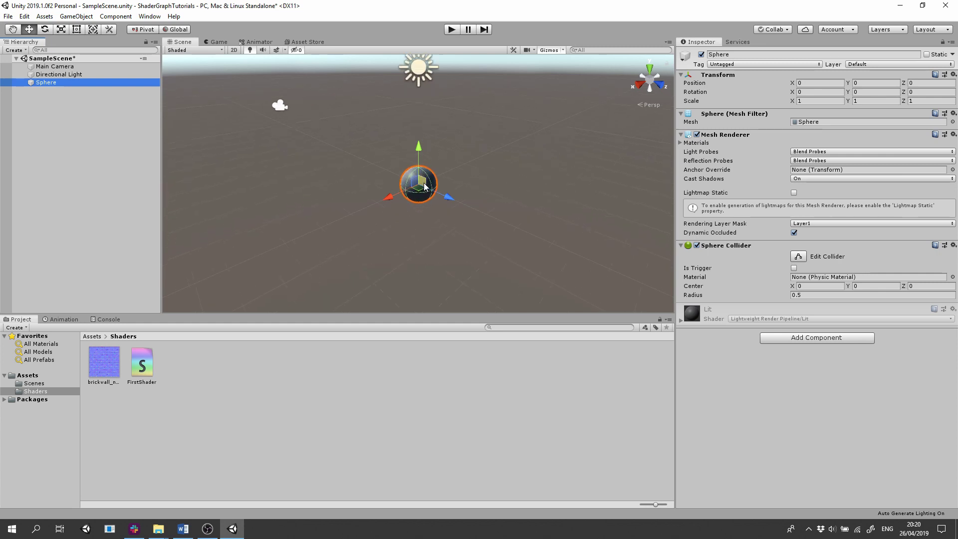
scroll(415, 199, up, 4)
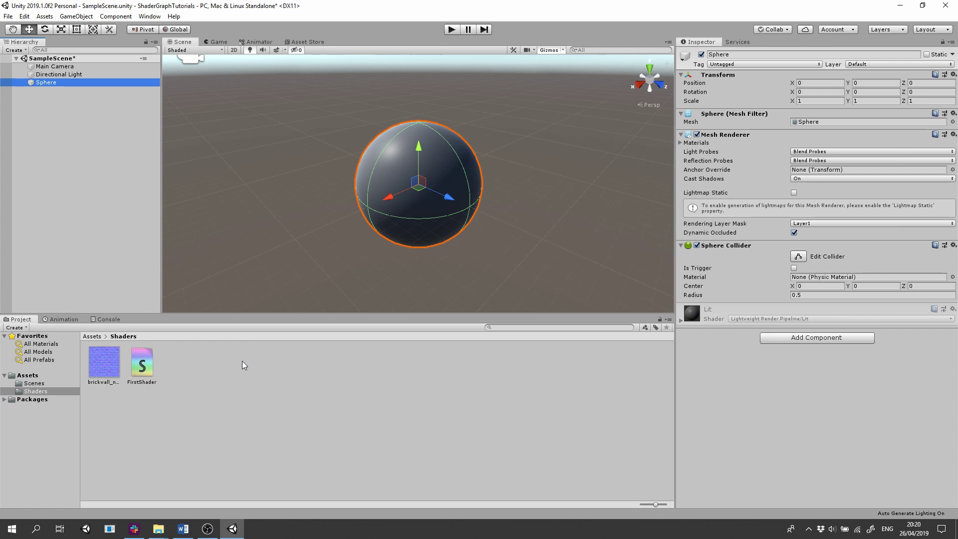
drag(142, 366, 809, 319)
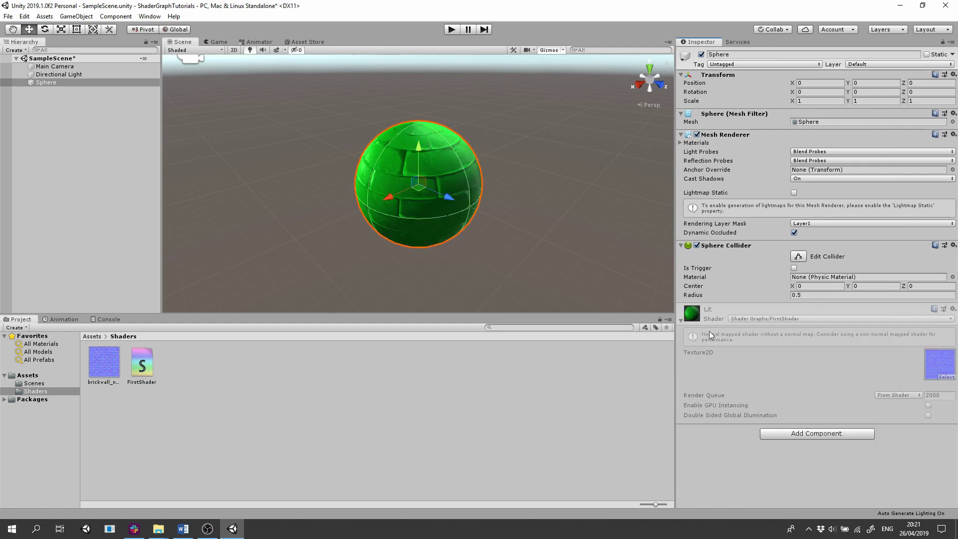
Create a new material named FirstShaderMat from the FirstShader shader graph
click(681, 321)
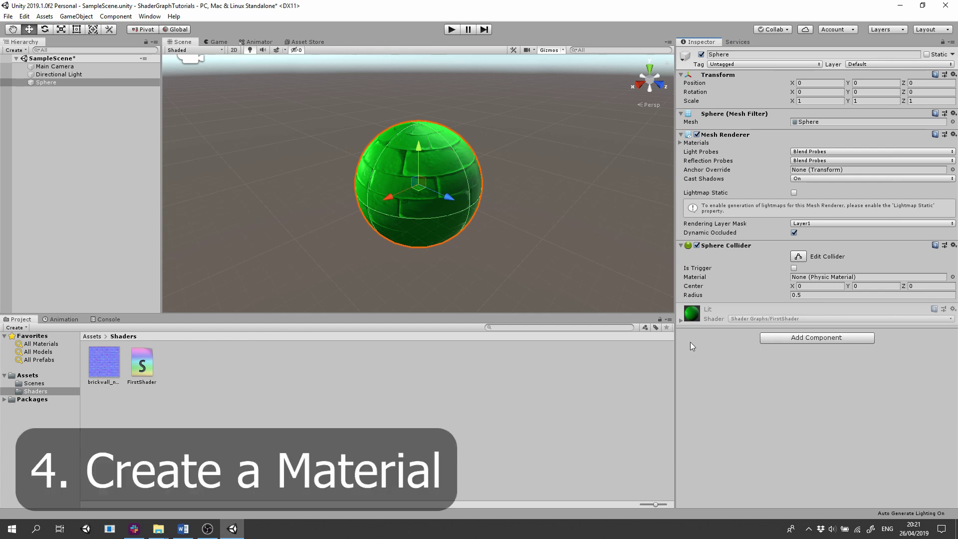
right_click(141, 363)
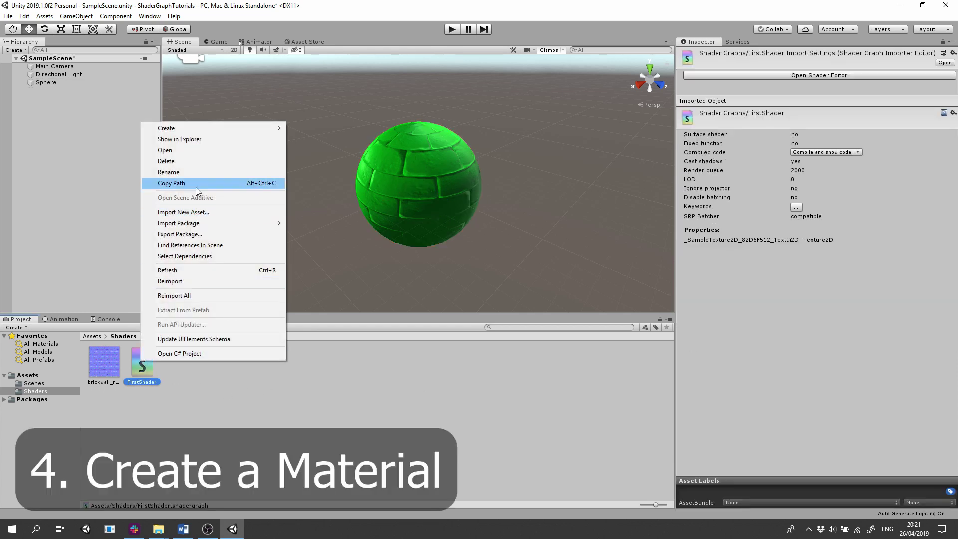
mouse_move(206, 130)
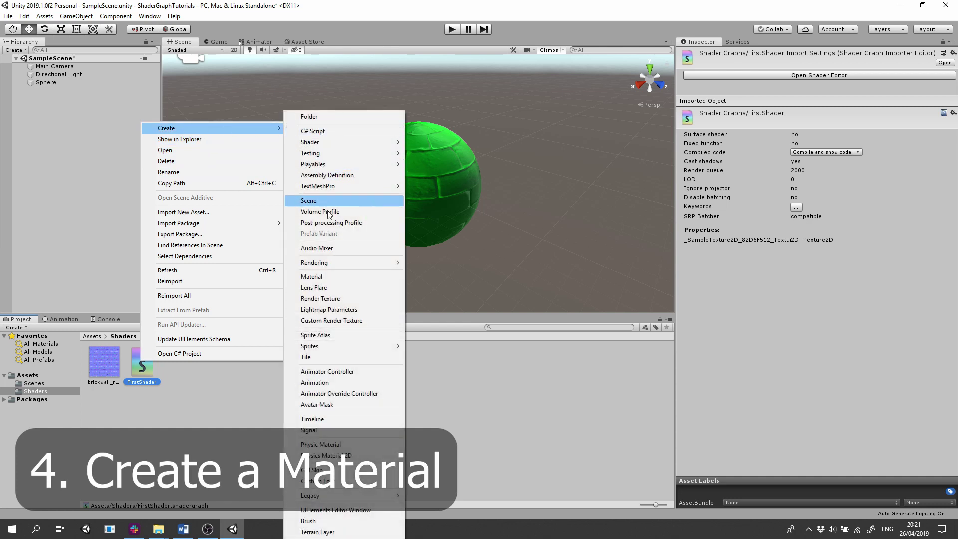
click(327, 277)
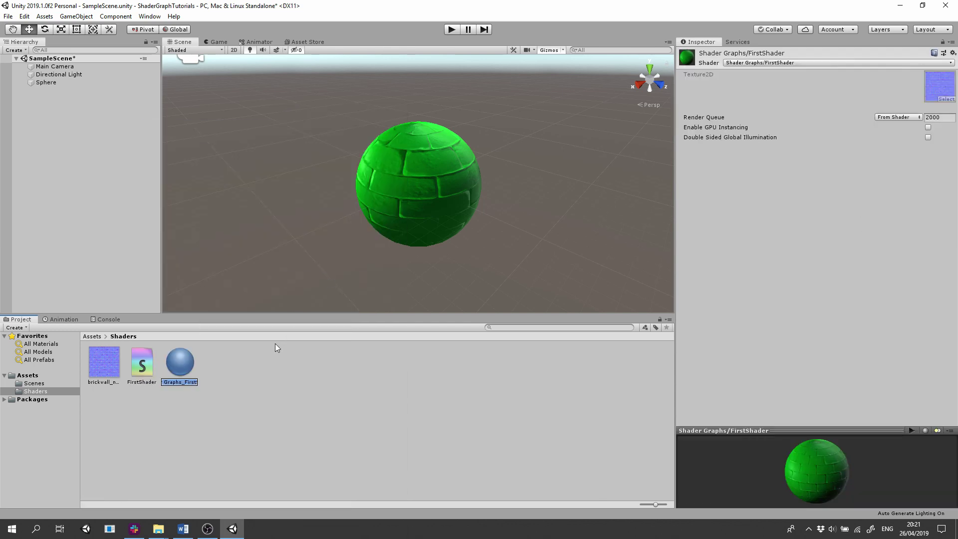
text(FirstShase)
text(rMat)
text(d)
key(Return)
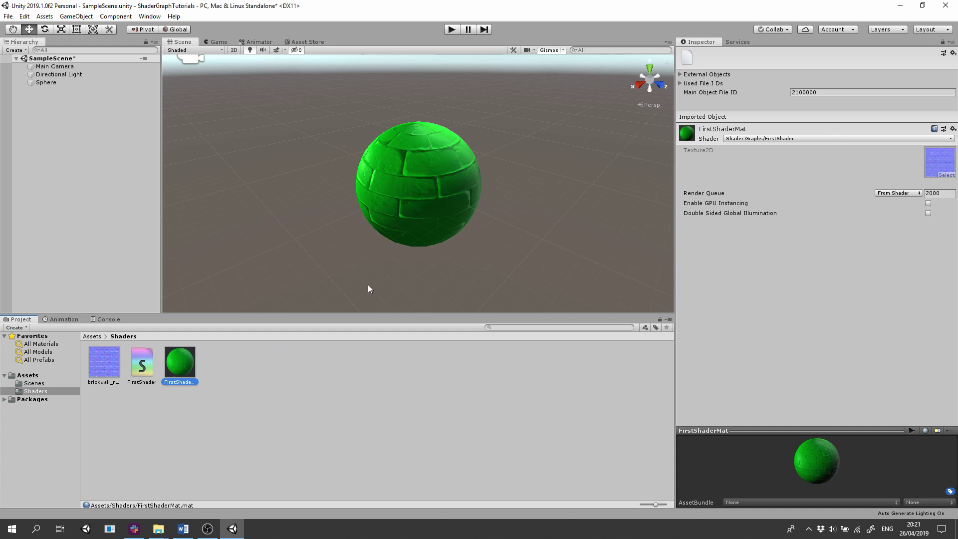
Assign FirstShaderMat to the Sphere
click(79, 83)
drag(180, 361, 753, 331)
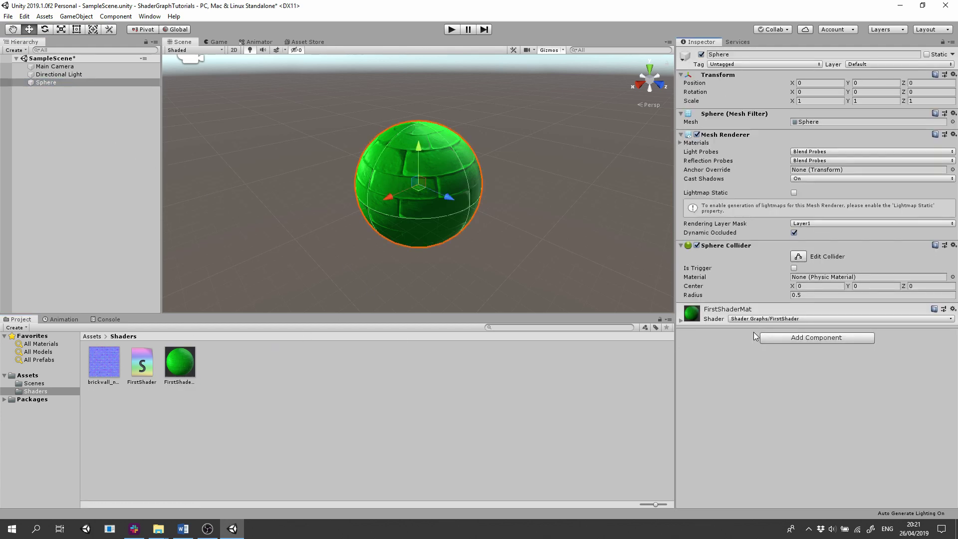
click(355, 420)
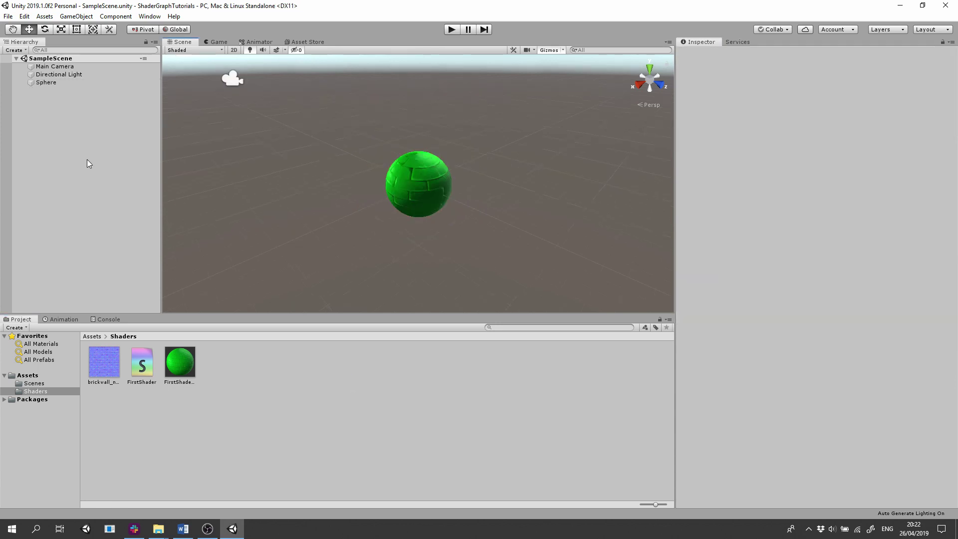
Open FirstShader in the Shader Graph editor
double_click(140, 367)
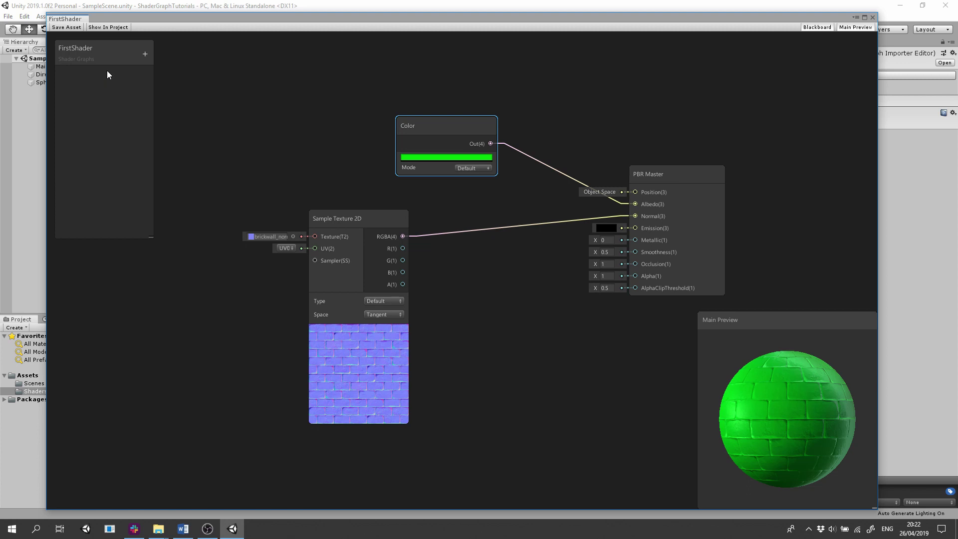
click(145, 55)
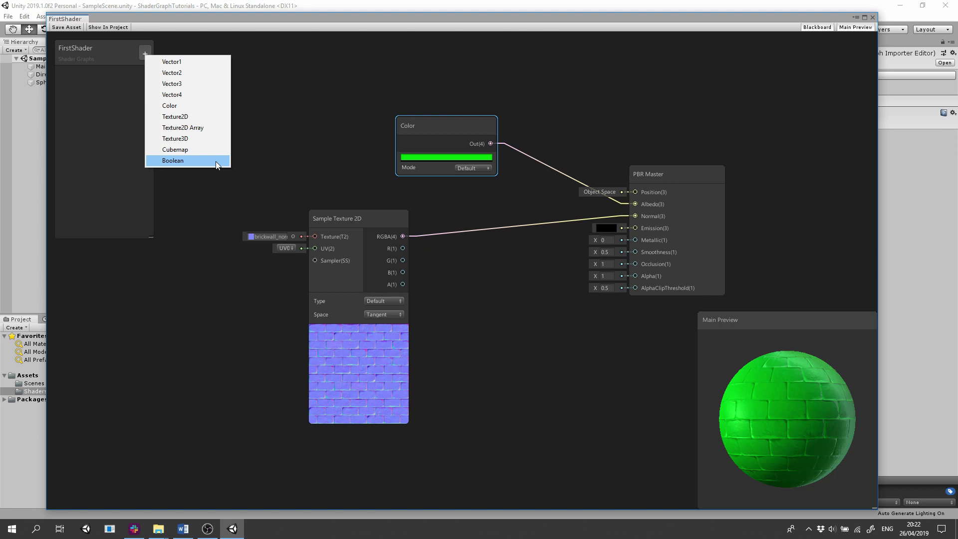
click(434, 124)
Convert the green Color node into a property named MainColor
right_click(435, 125)
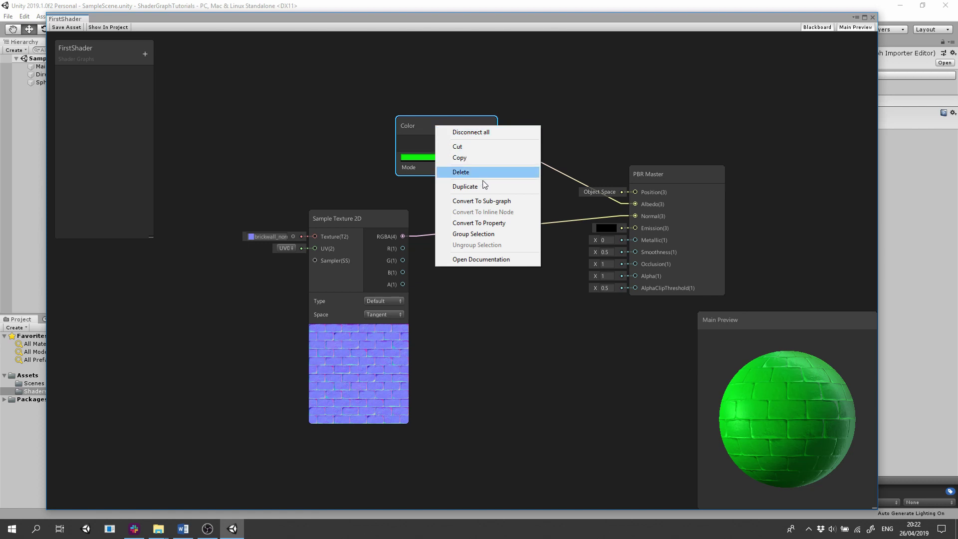
click(485, 223)
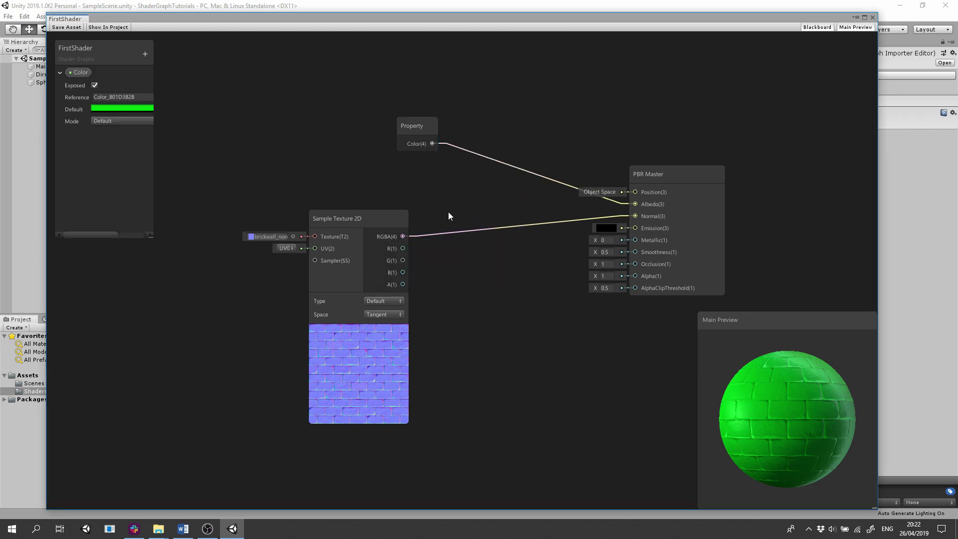
mouse_move(80, 74)
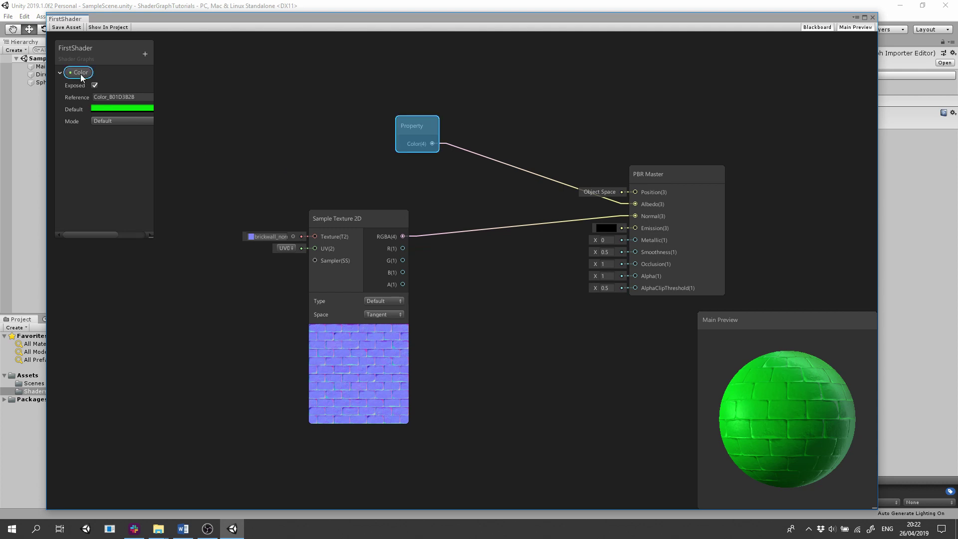
double_click(80, 74)
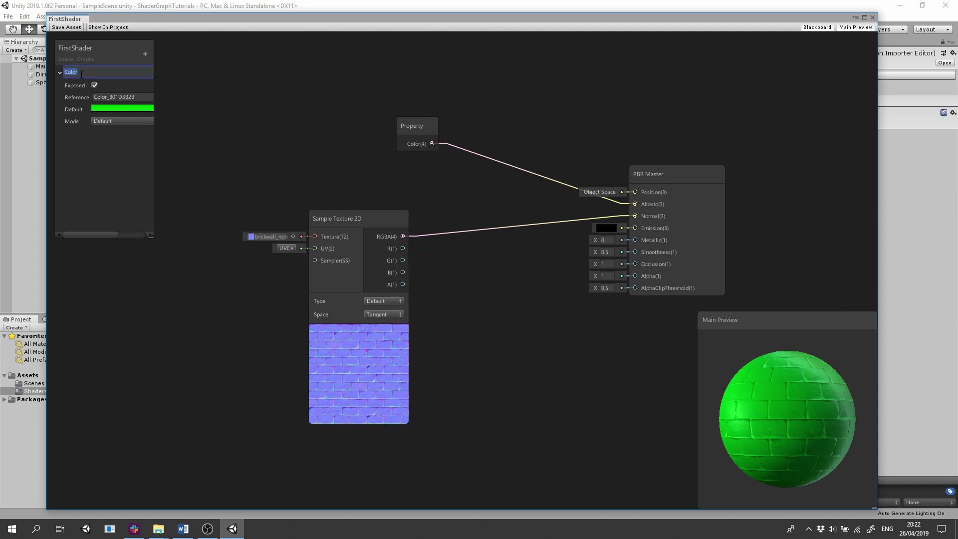
text(MainColor)
key(Return)
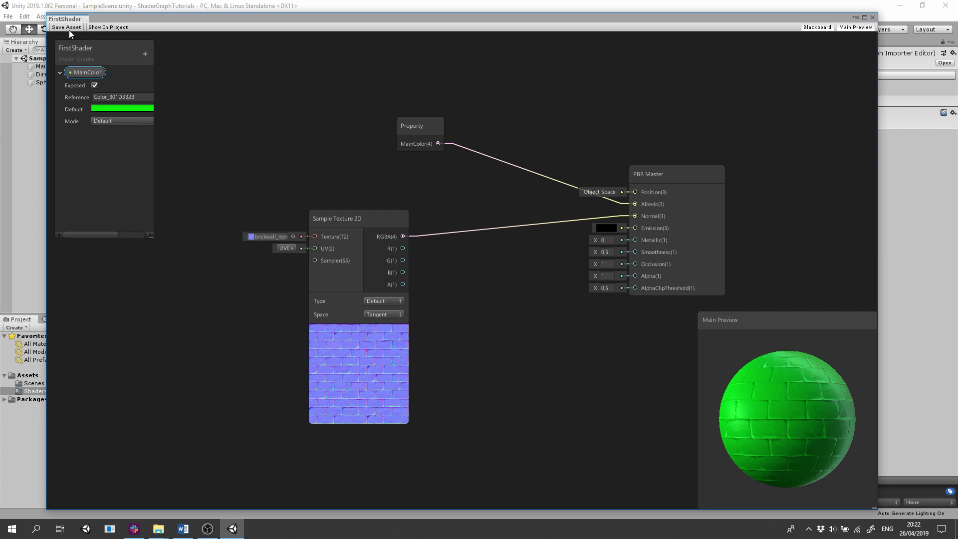
Set the Sphere material FirstShaderMat's MainColor to lime green 9EF500
click(873, 17)
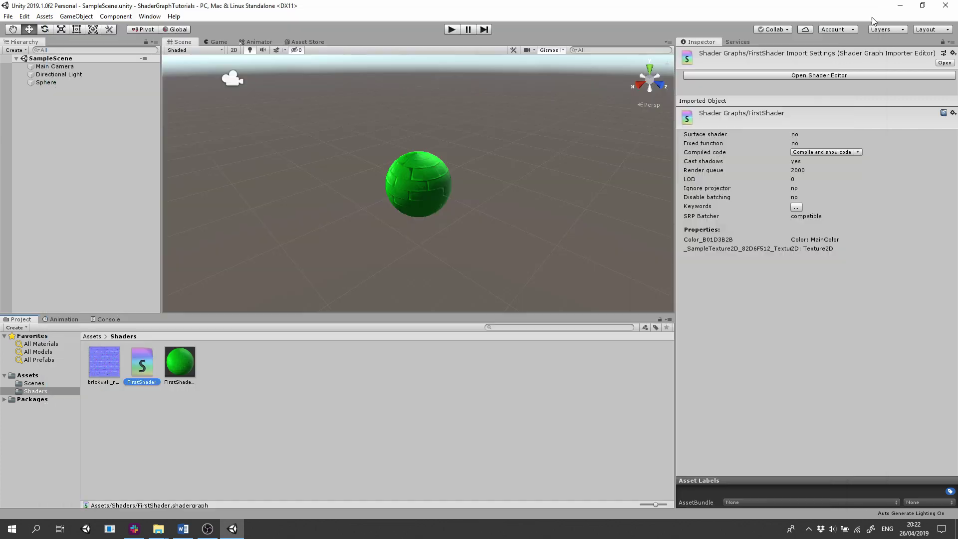
click(49, 83)
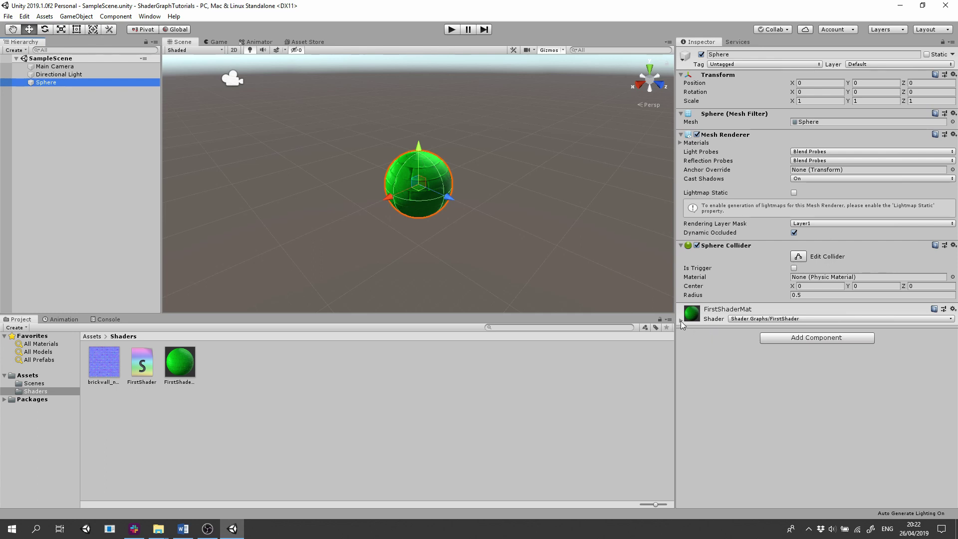
click(681, 320)
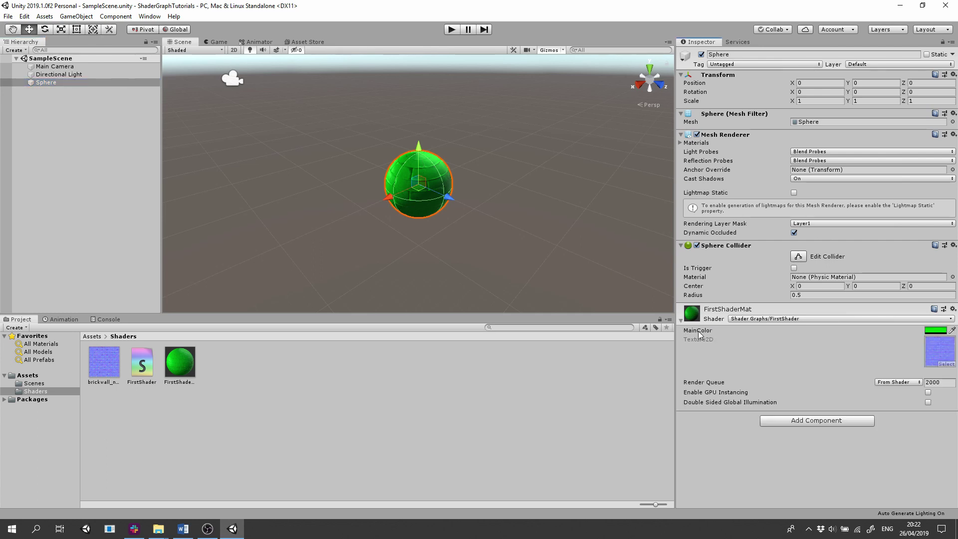
click(935, 330)
mouse_move(364, 291)
mouse_down()
mouse_move(319, 272)
mouse_move(280, 330)
mouse_move(314, 367)
mouse_move(377, 357)
mouse_move(378, 306)
mouse_move(336, 275)
mouse_up()
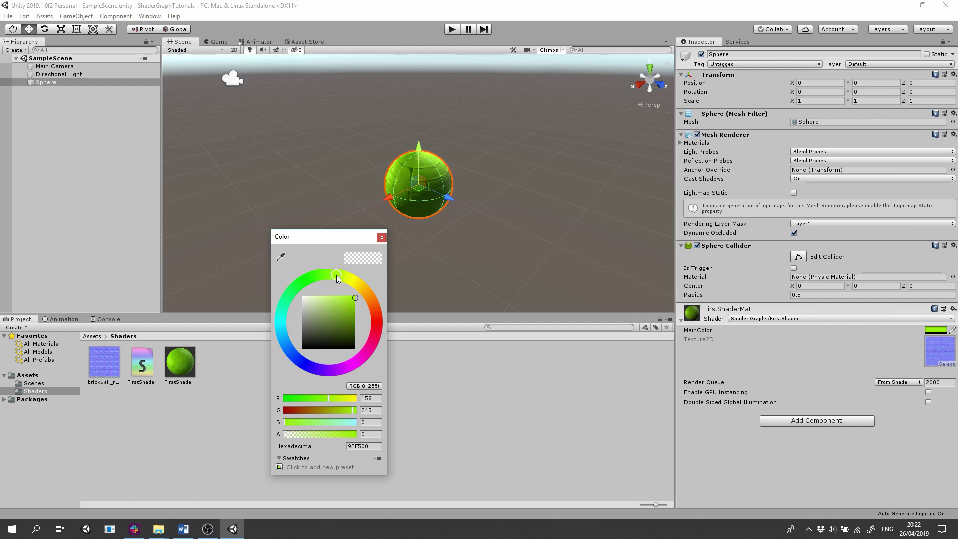
click(382, 237)
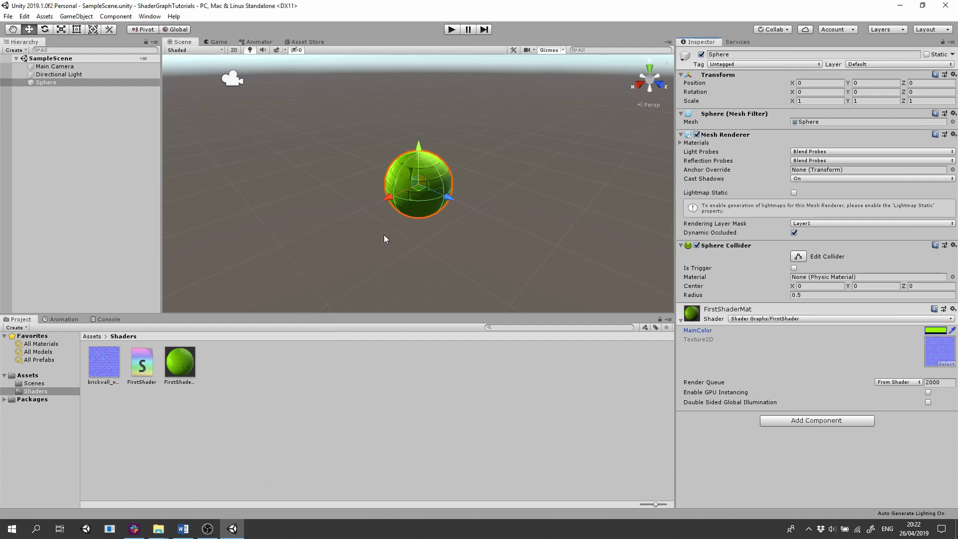
Duplicate the sphere twice, moving Sphere (1) to the right and Sphere (2) to the left
click(41, 82)
key(ctrl+d)
key(ctrl+d)
click(45, 92)
drag(448, 197, 525, 233)
click(406, 189)
drag(394, 196, 337, 235)
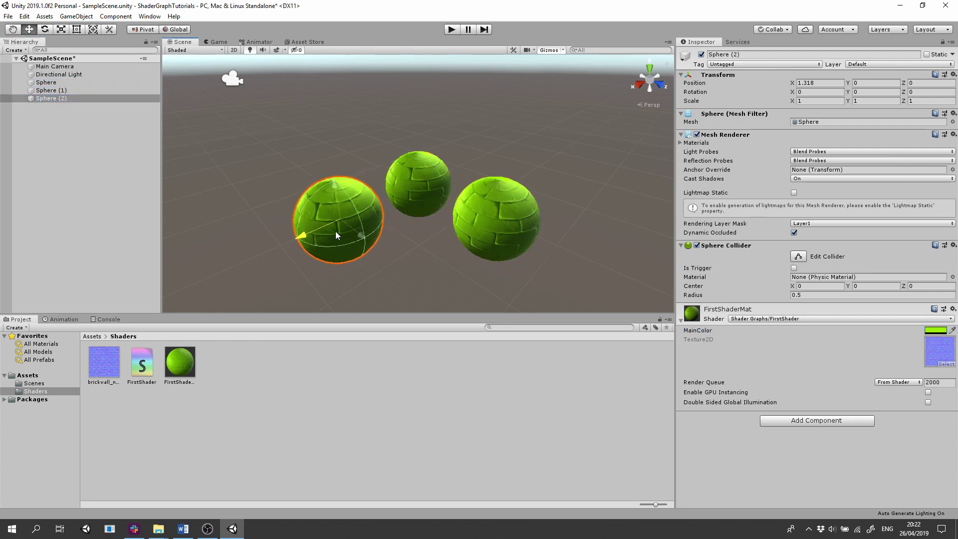
Change the shared FirstShaderMat MainColor to red F5001B
click(59, 91)
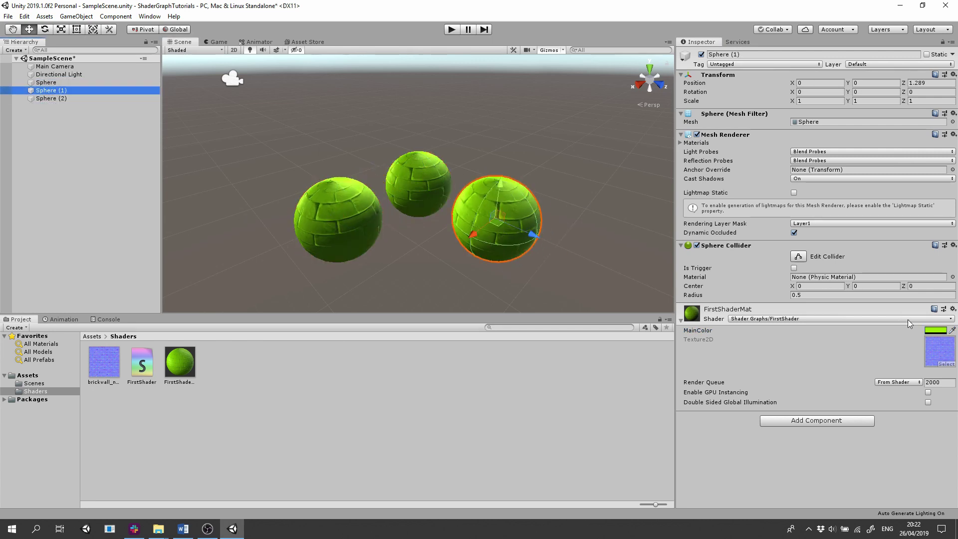
click(935, 330)
click(379, 320)
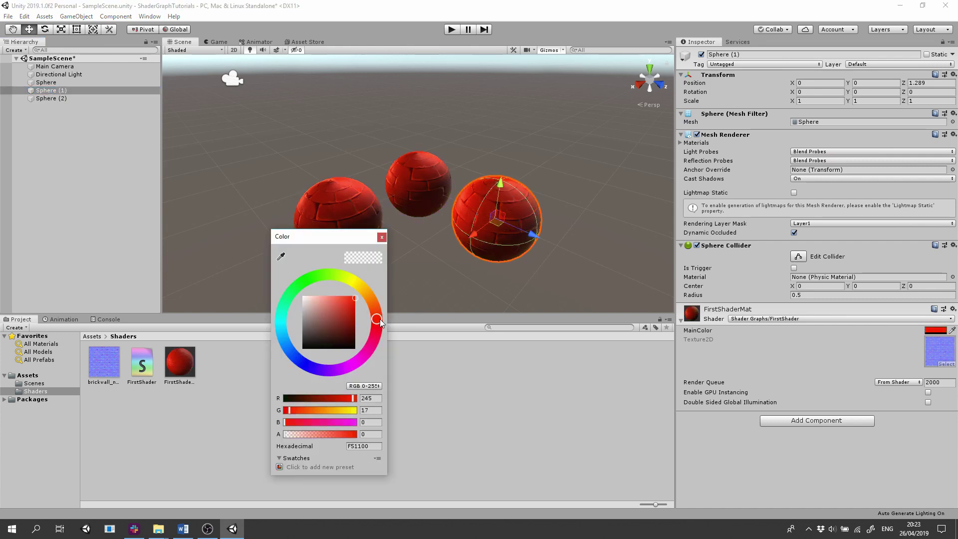
mouse_move(380, 321)
mouse_down()
mouse_move(360, 283)
mouse_move(299, 288)
mouse_move(302, 369)
mouse_move(373, 364)
mouse_move(387, 328)
mouse_up()
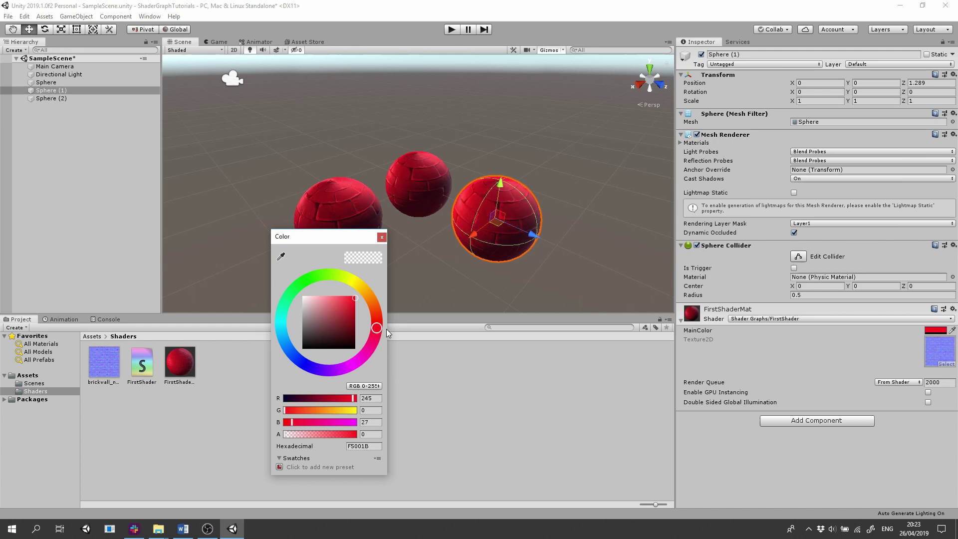
click(381, 237)
click(180, 361)
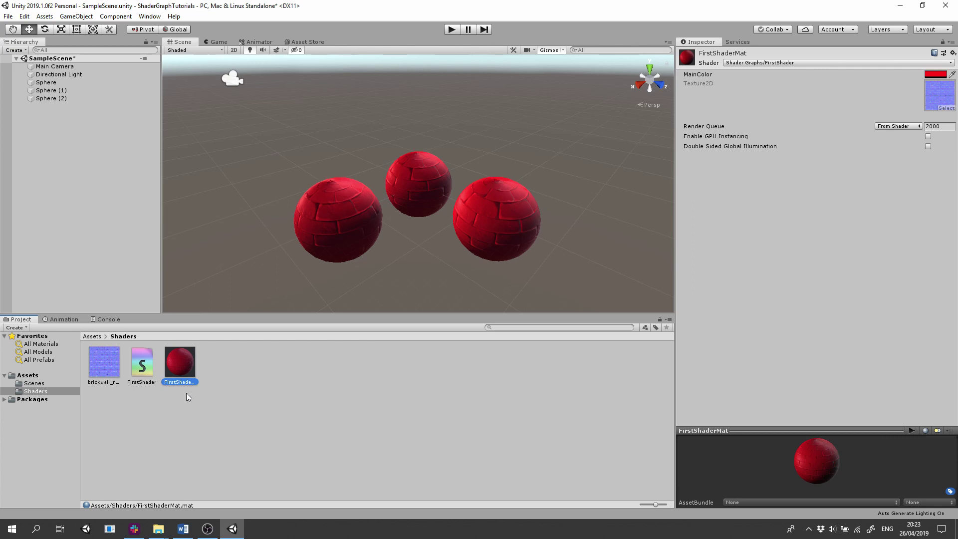
Create a second material named FirstShaderBlue from the FirstShader shader graph
click(131, 352)
right_click(143, 357)
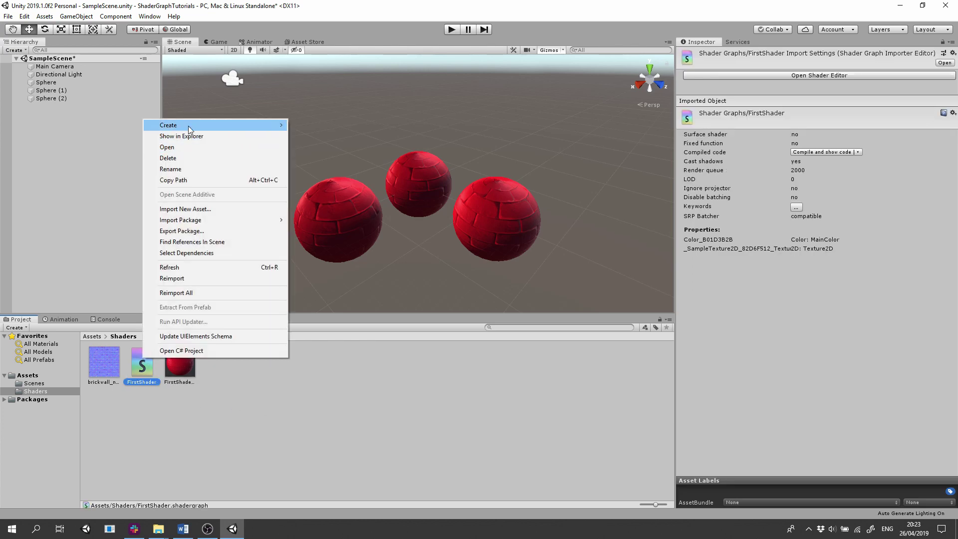
mouse_move(187, 126)
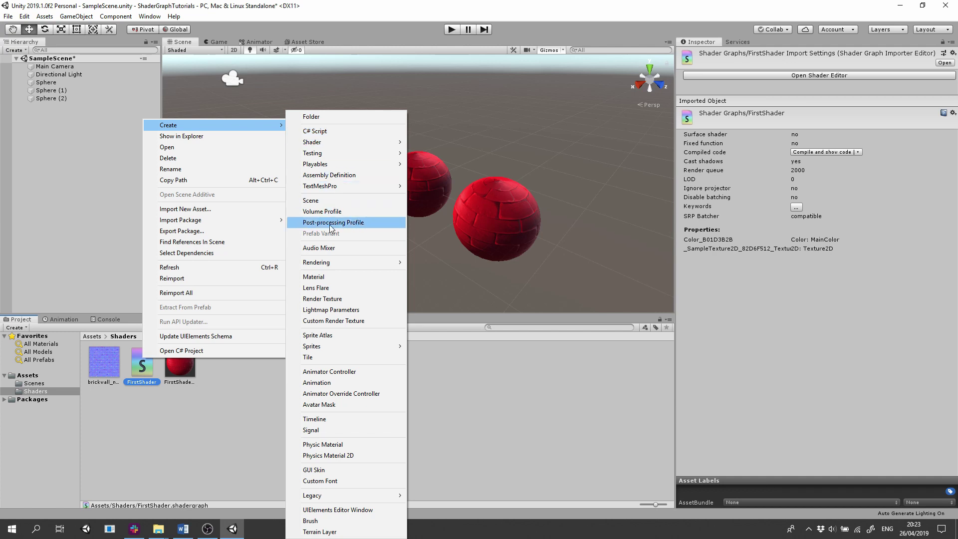
click(339, 278)
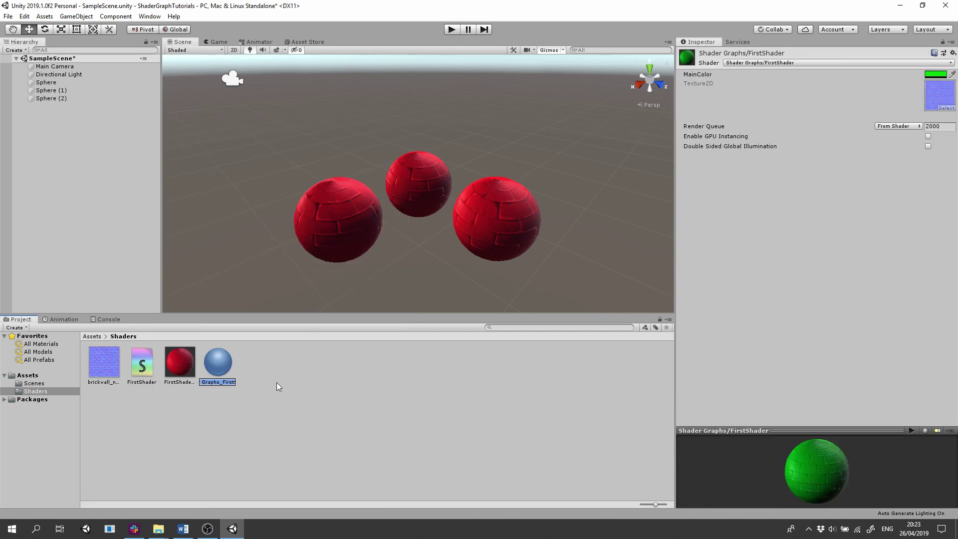
text(FirstShad)
text(er)
text(Blue)
key(Return)
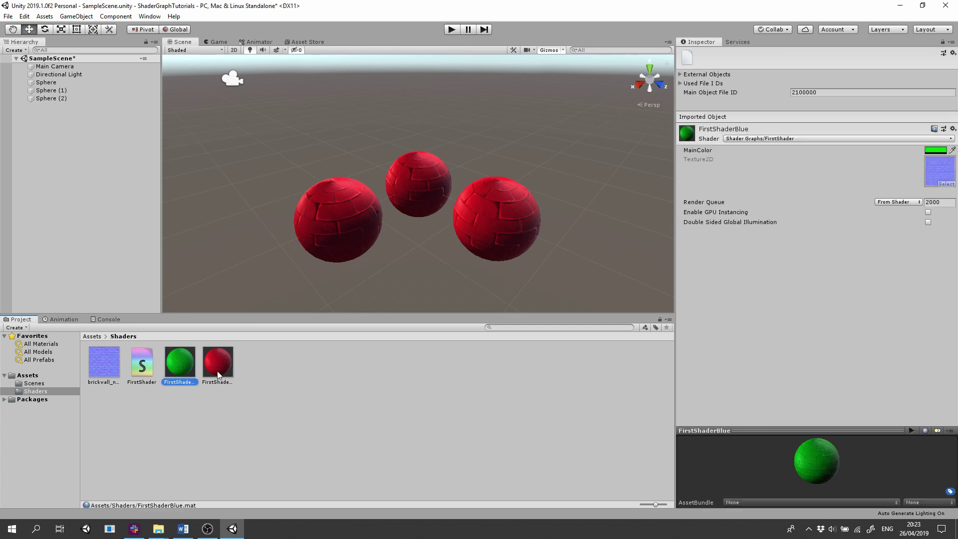
Give FirstShaderBlue a blue MainColor and apply it to the right sphere
click(933, 150)
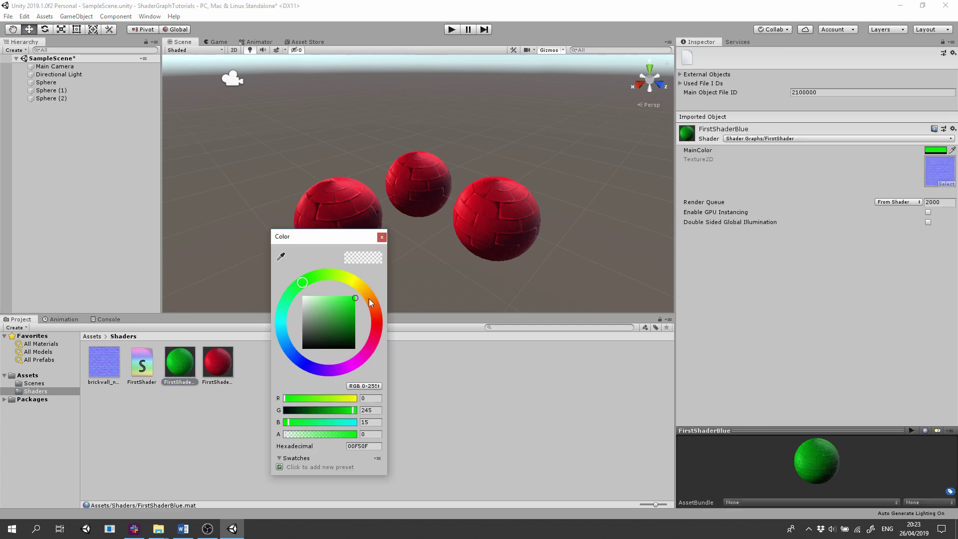
click(289, 349)
click(97, 135)
click(496, 219)
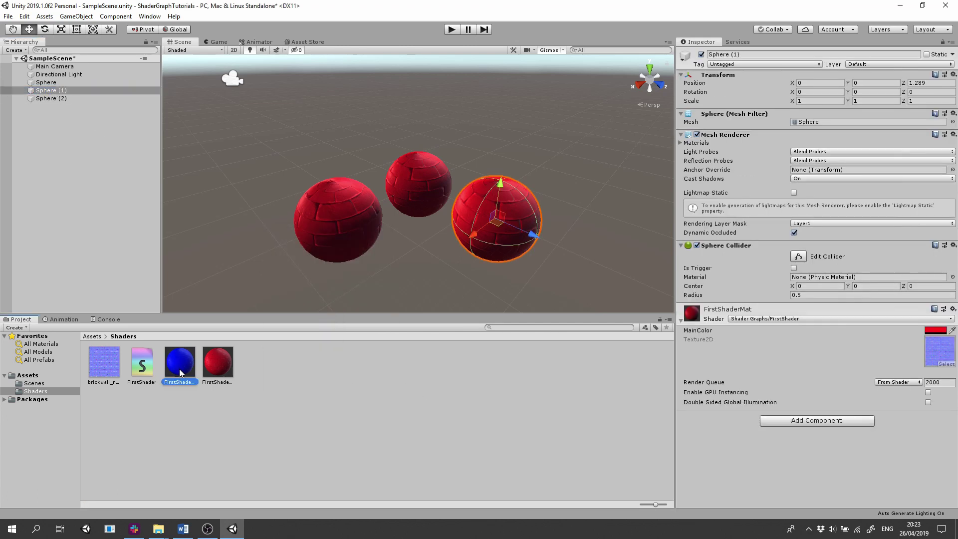
drag(180, 362, 496, 220)
Change FirstShaderMat's MainColor to green
click(179, 362)
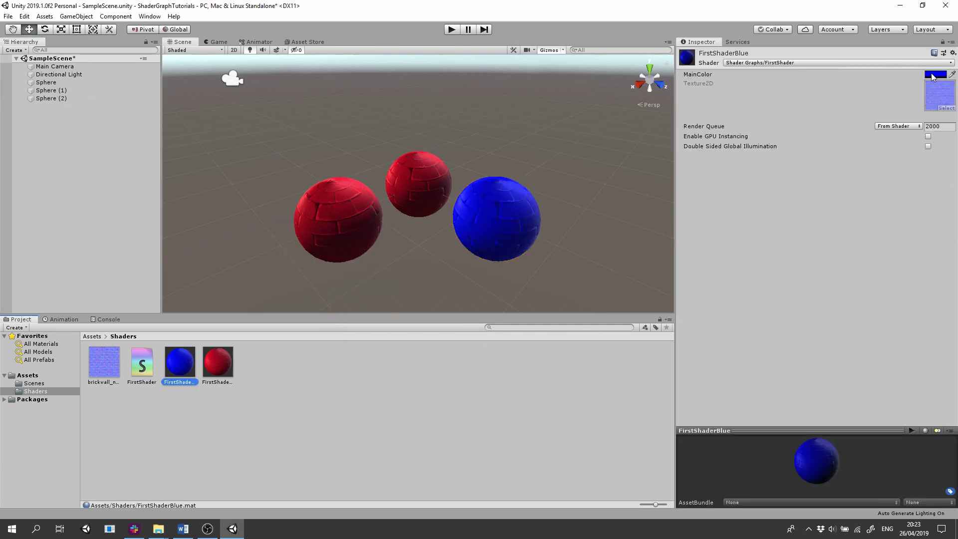
click(212, 349)
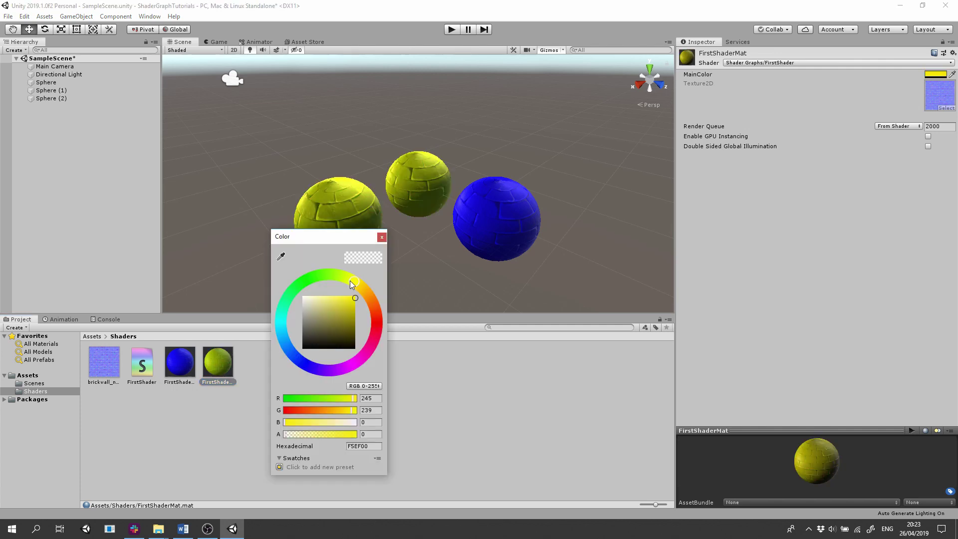
drag(349, 280, 319, 263)
click(383, 238)
click(281, 388)
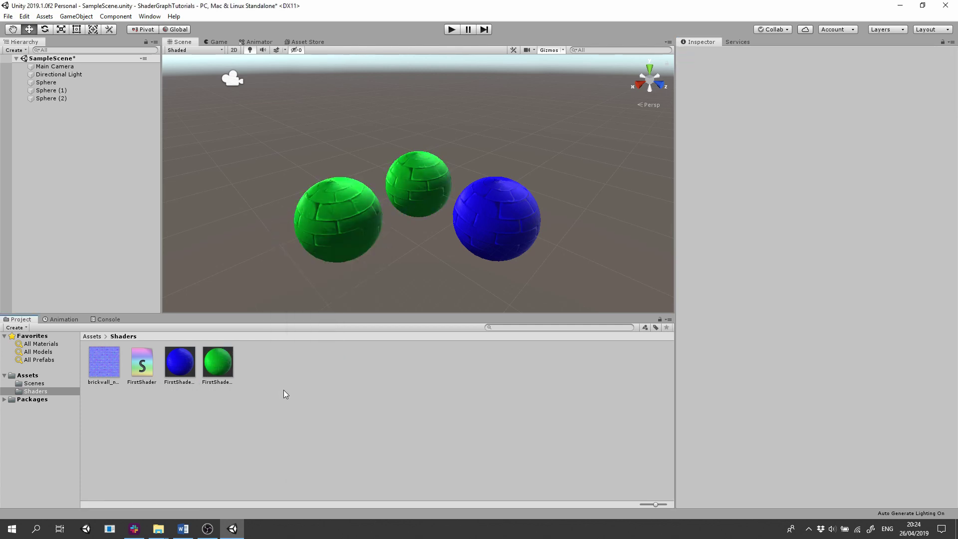
Add a Vector1 property named Metallic to the FirstShader blackboard
click(140, 362)
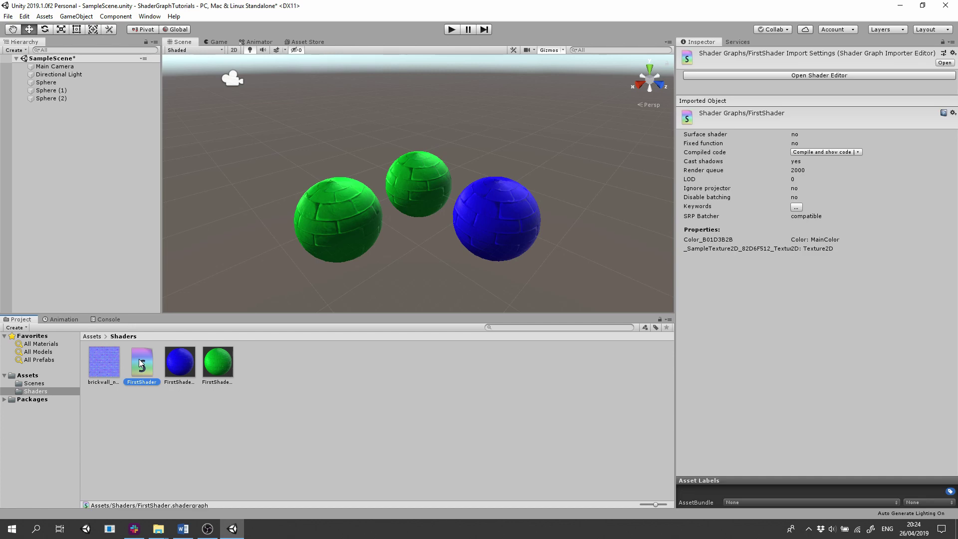
double_click(140, 363)
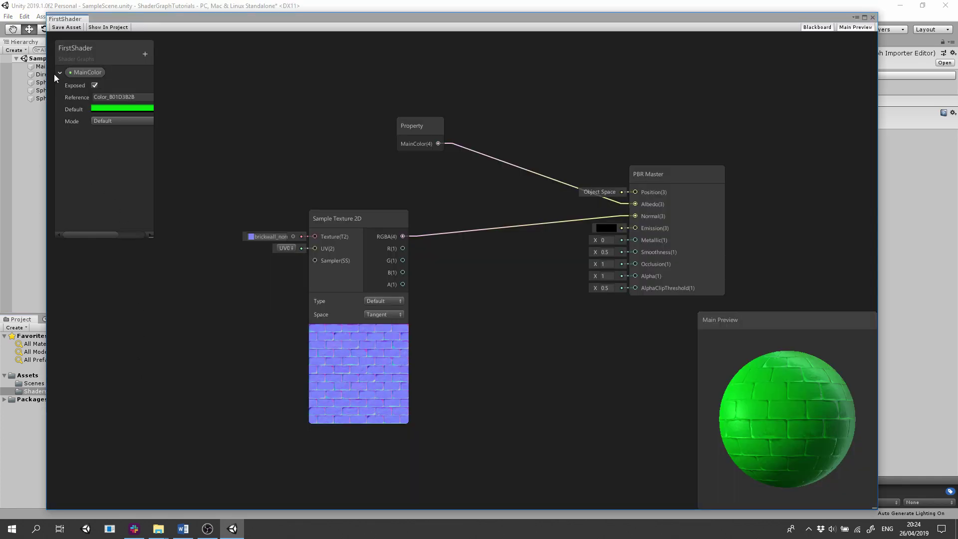
click(59, 71)
click(145, 54)
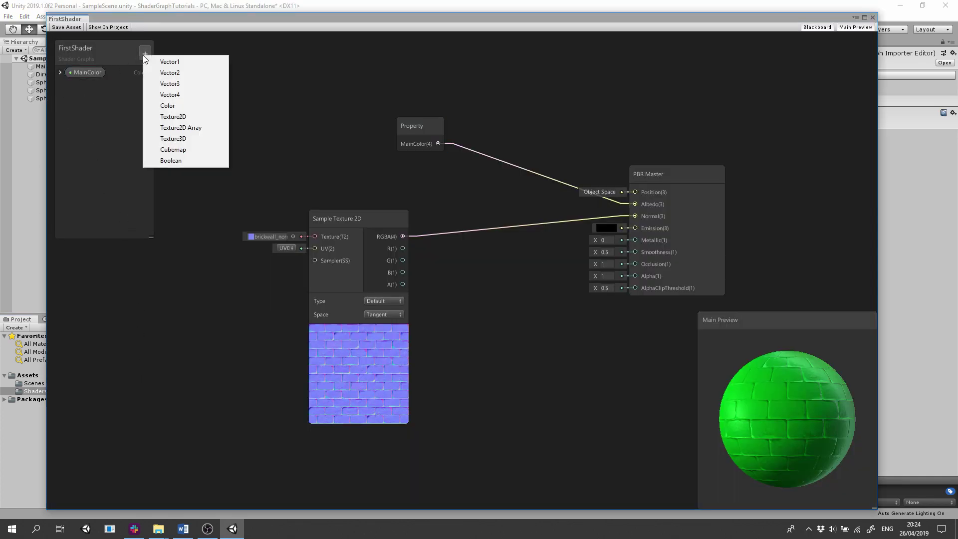
click(170, 61)
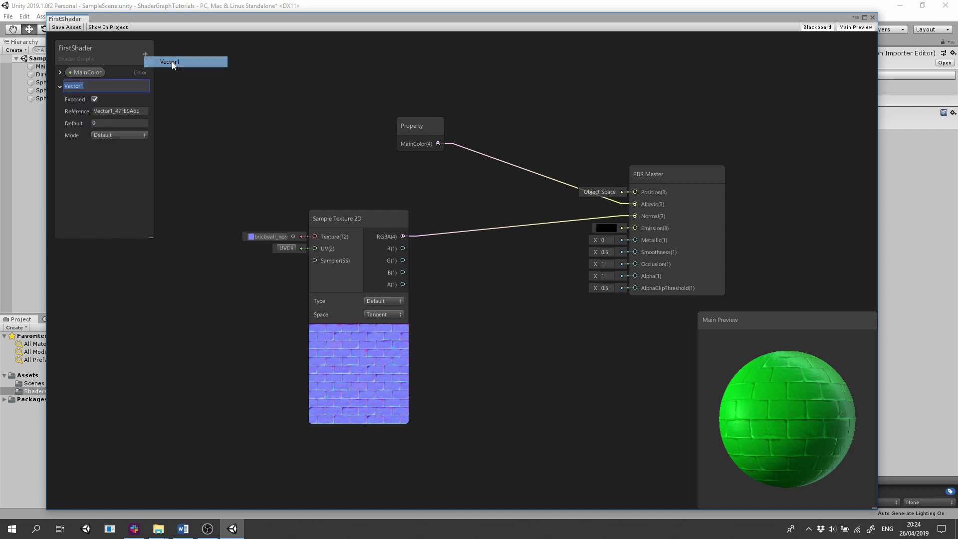
text(Me)
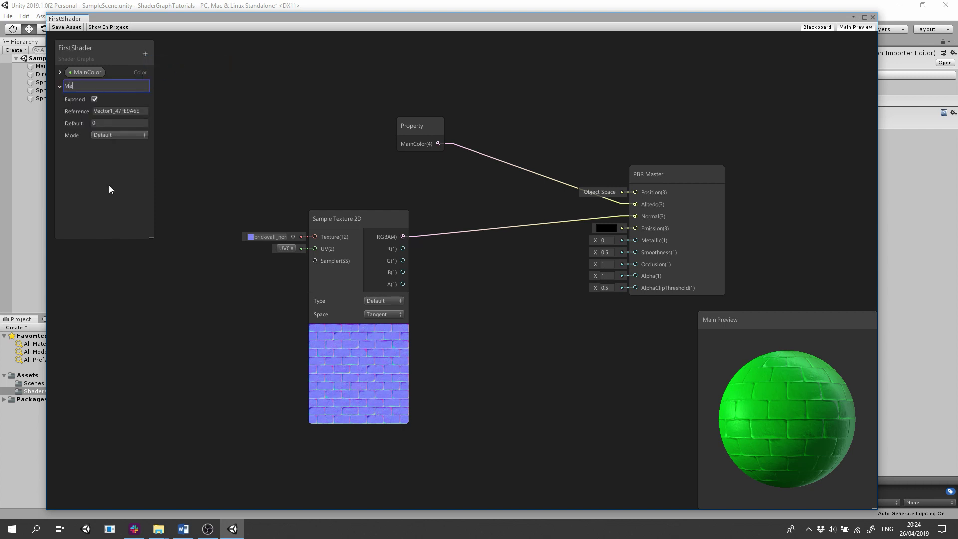
text(tallic)
key(Return)
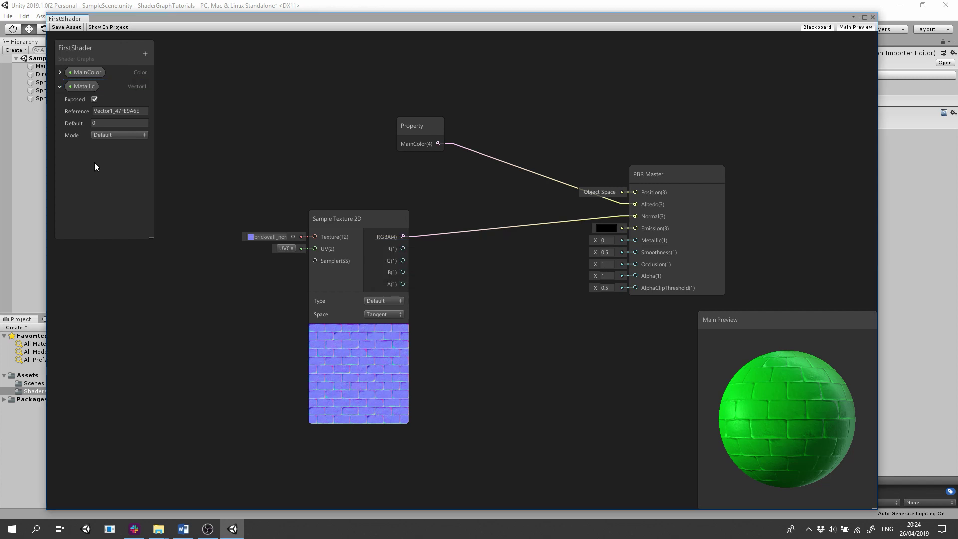
Place a Metallic node, wire it into the PBR Master's Metallic input, and save
click(61, 87)
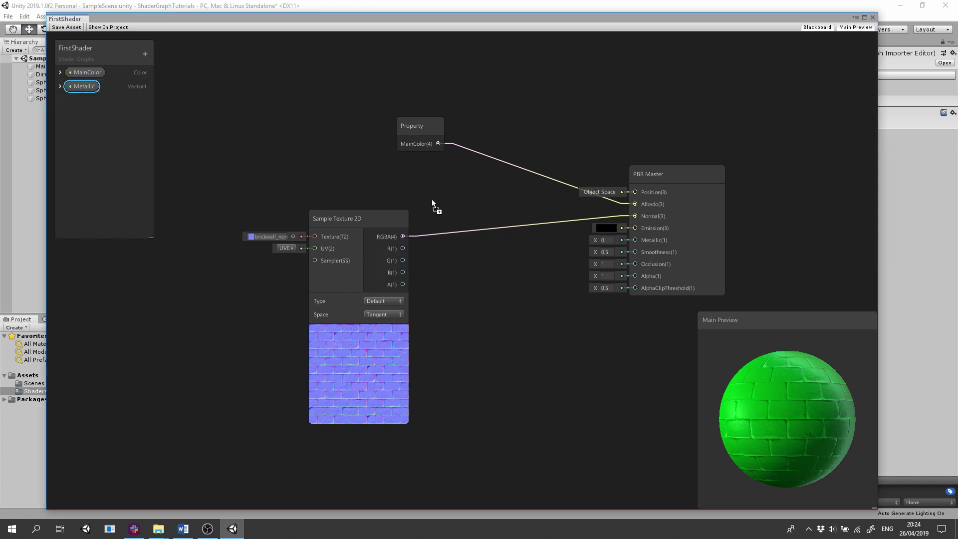
drag(464, 269, 469, 282)
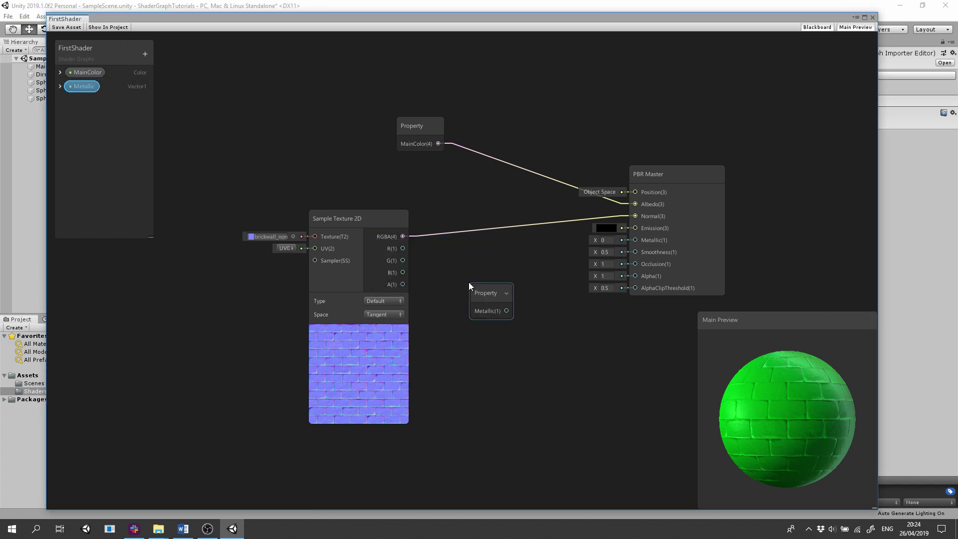
right_click(482, 348)
click(511, 350)
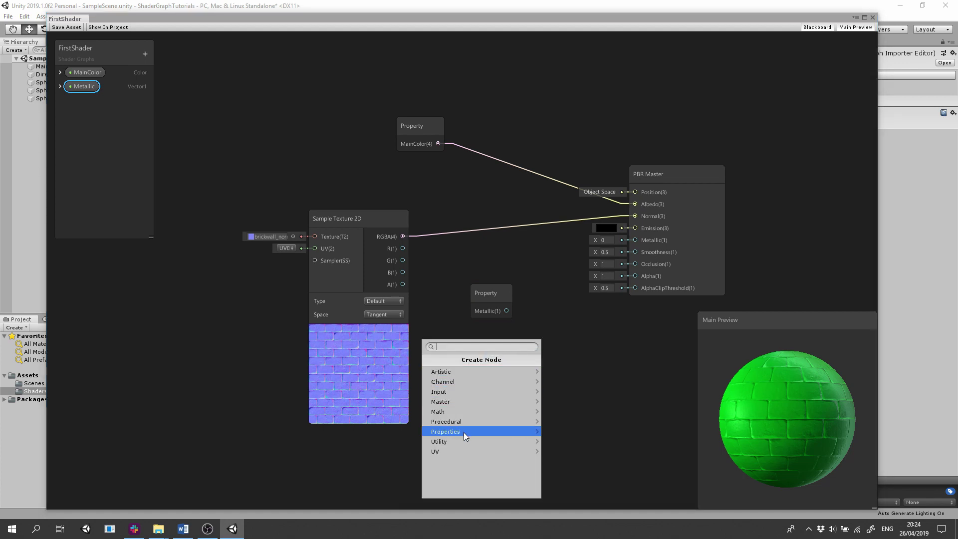
click(463, 432)
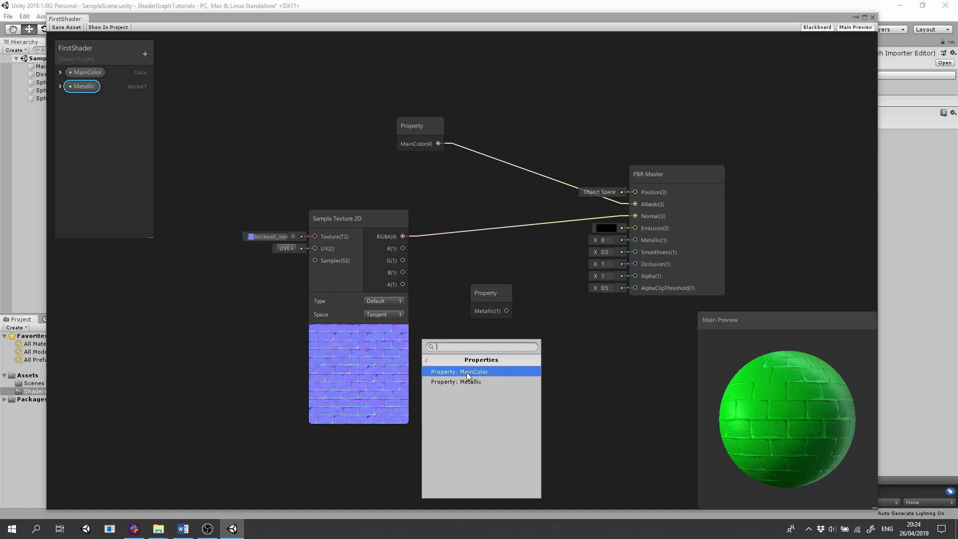
click(493, 323)
click(490, 293)
drag(491, 293, 633, 240)
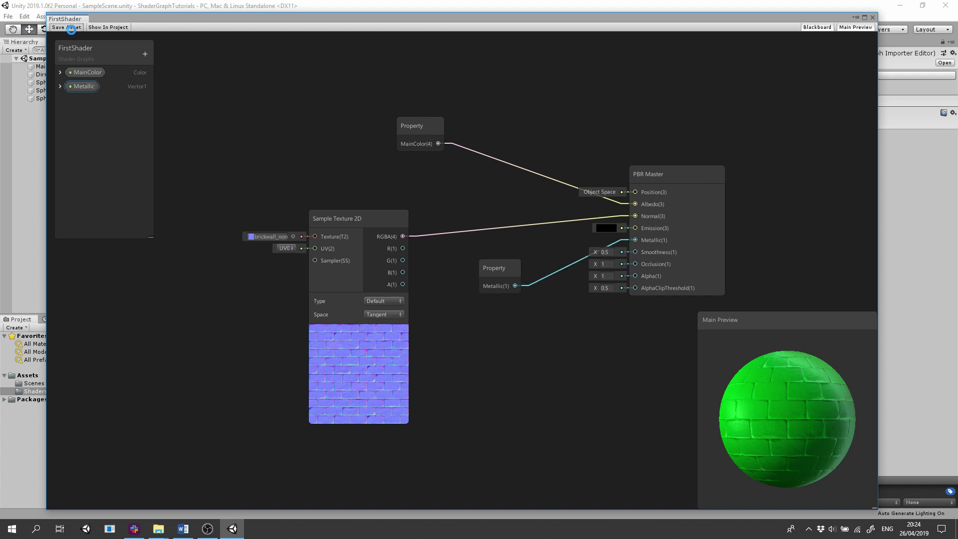
click(70, 28)
Set FirstShaderBlue's Metallic to 1 and zoom in to inspect the spheres
click(871, 17)
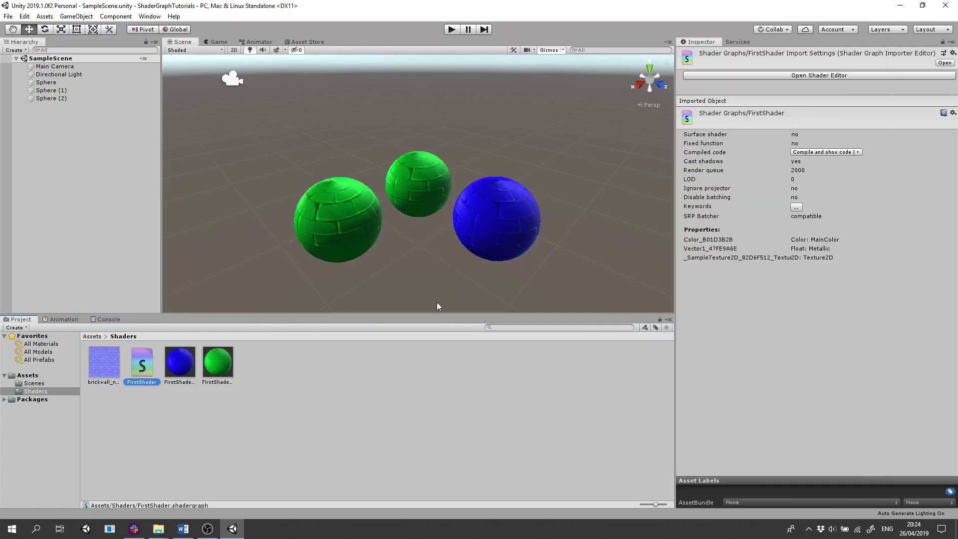
click(187, 368)
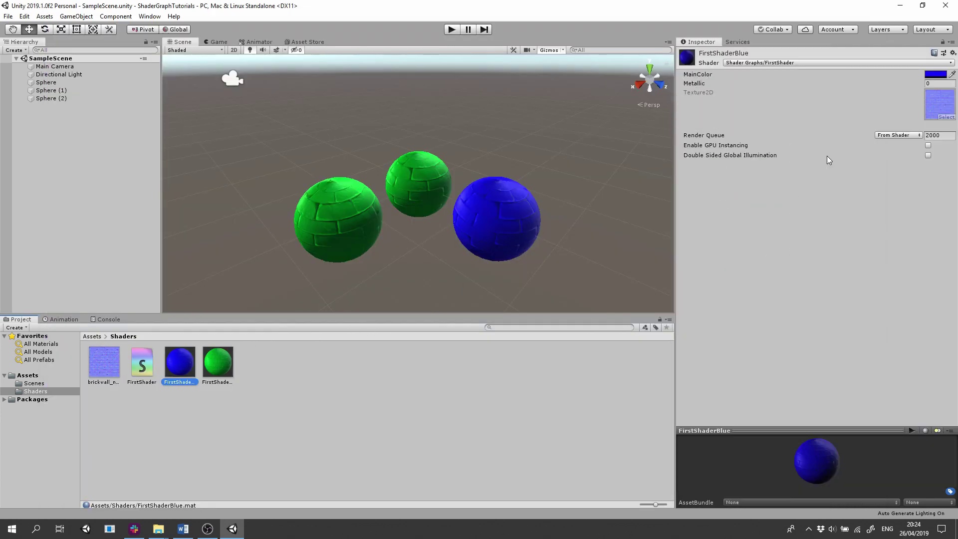
click(938, 84)
text(1)
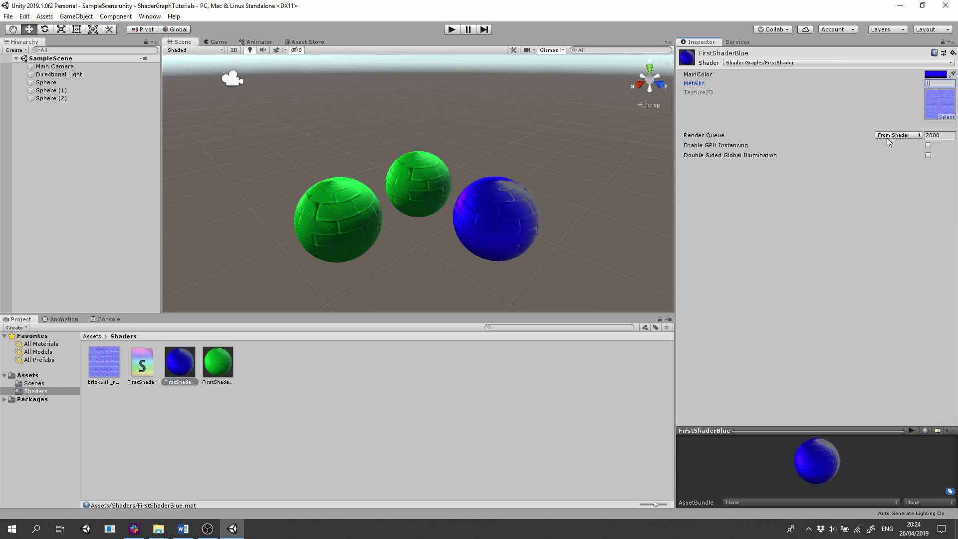
click(818, 224)
scroll(432, 241, up, 4)
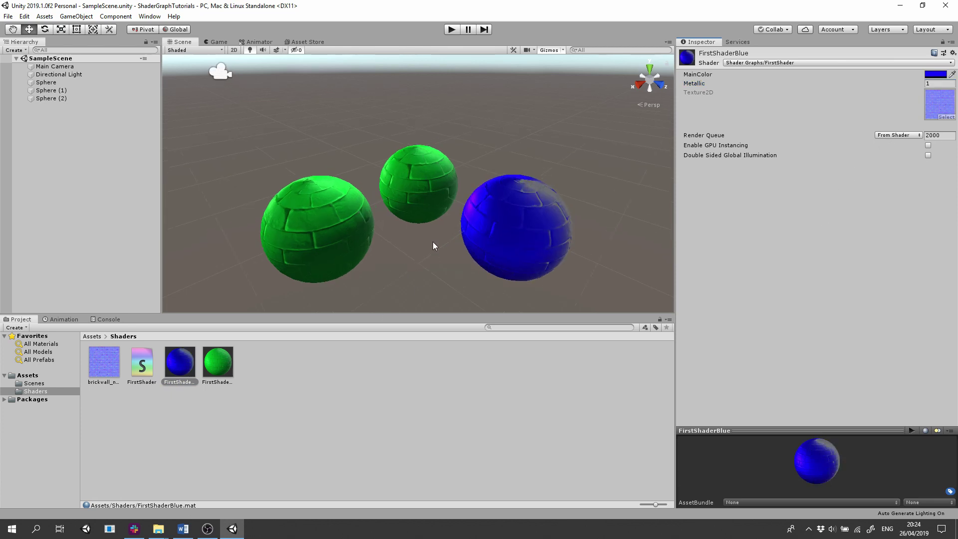
mouse_move(430, 241)
right_down()
mouse_move(554, 242)
mouse_move(432, 235)
right_up()
scroll(552, 208, up, 6)
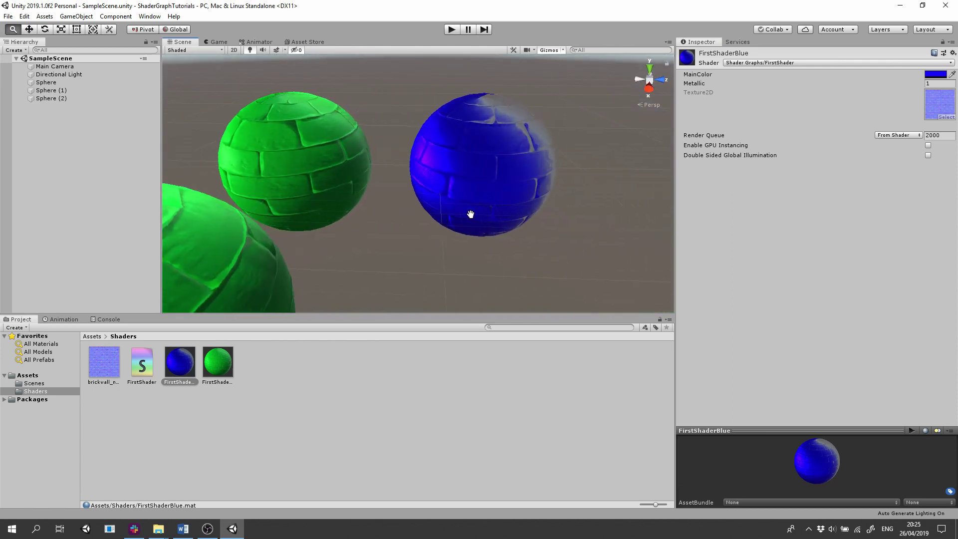